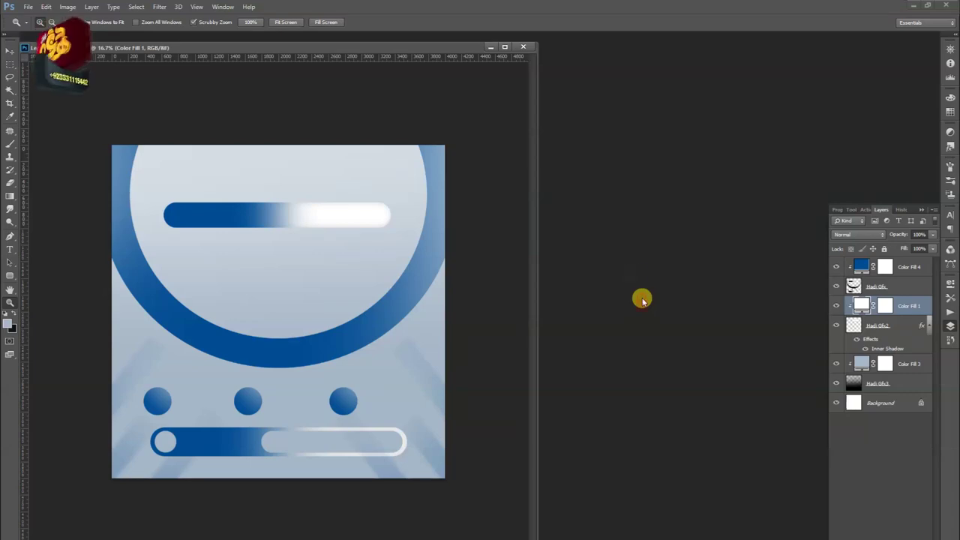
# Step: Open the DELL 3490 laptop ad image from Documents and float it beside the blue template
pyautogui.scroll(-3, 570, 345)
pyautogui.scroll(-3, 571, 348)
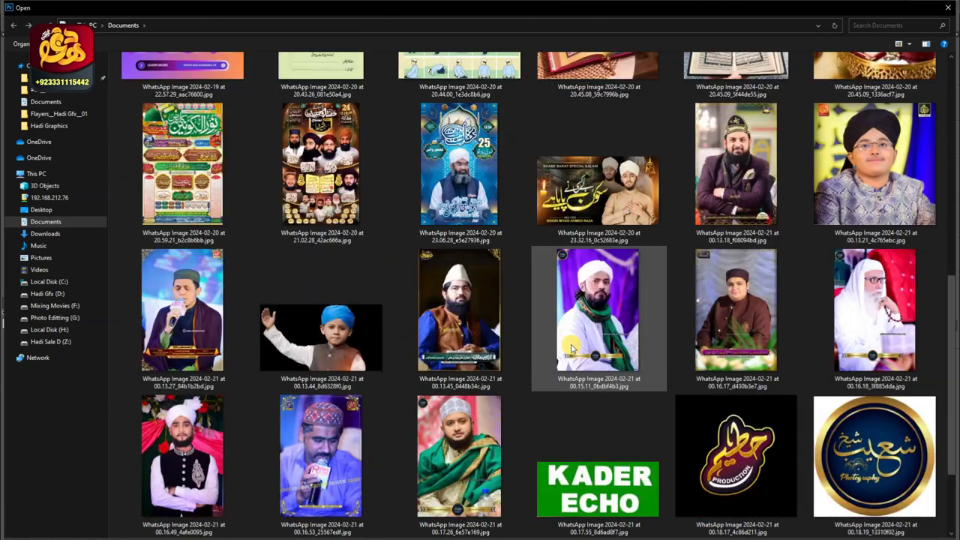
pyautogui.scroll(-2, 571, 348)
pyautogui.scroll(3, 409, 352)
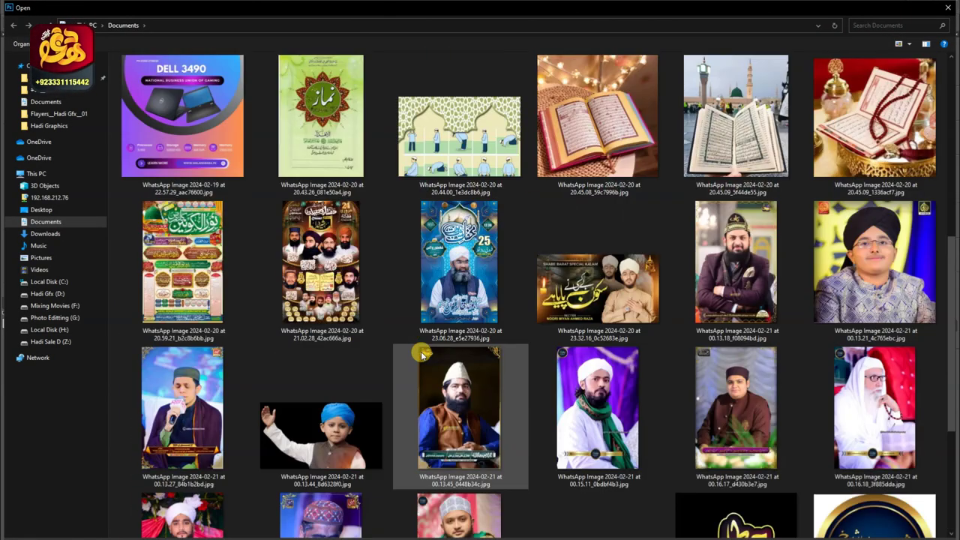
pyautogui.scroll(3, 426, 343)
pyautogui.scroll(2, 426, 344)
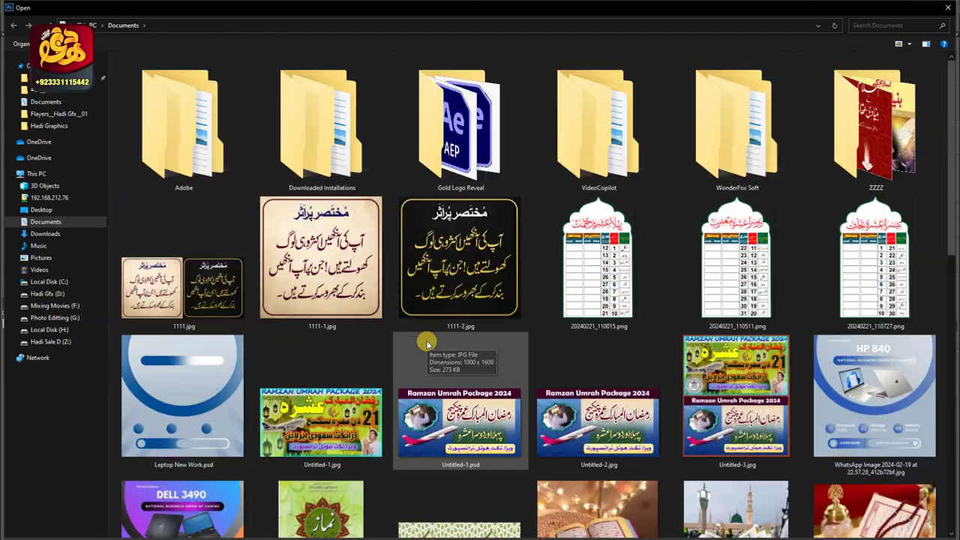
pyautogui.scroll(-3, 426, 343)
pyautogui.doubleClick(225, 323)
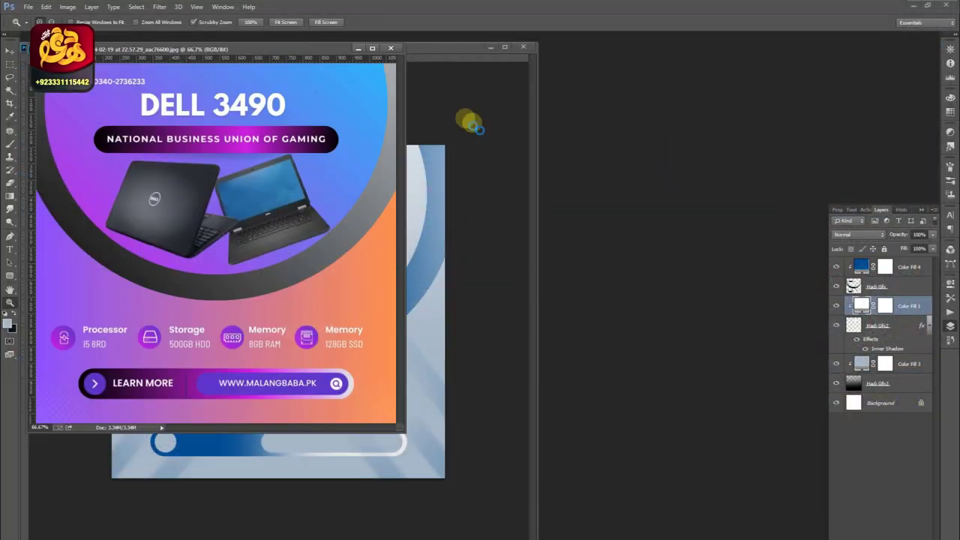
pyautogui.moveTo(275, 47)
pyautogui.mouseDown()
pyautogui.moveTo(756, 78)
pyautogui.moveTo(737, 68)
pyautogui.mouseUp()
# Step: Fill the Color Fill 4 layer with dark grey sampled from the ad's arc
pyautogui.click(248, 239)
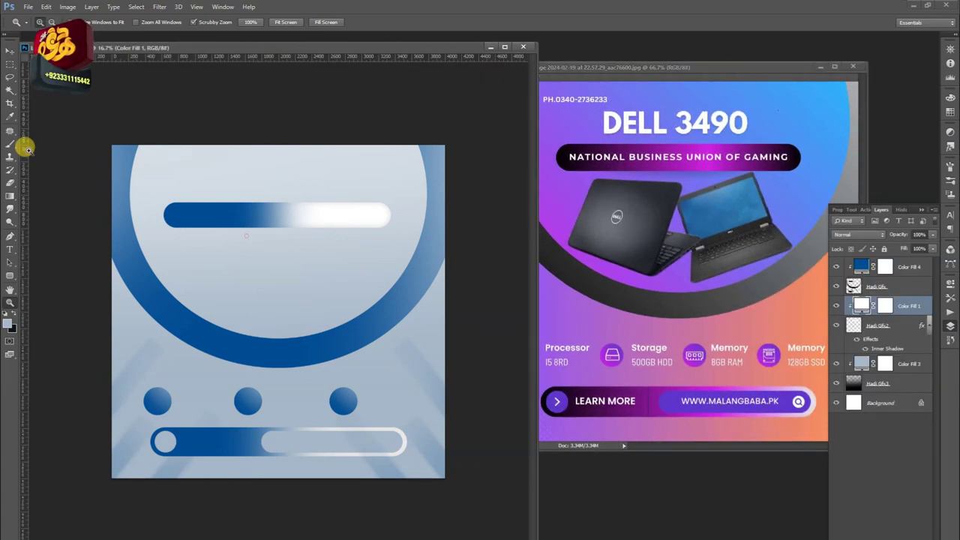
pyautogui.click(8, 54)
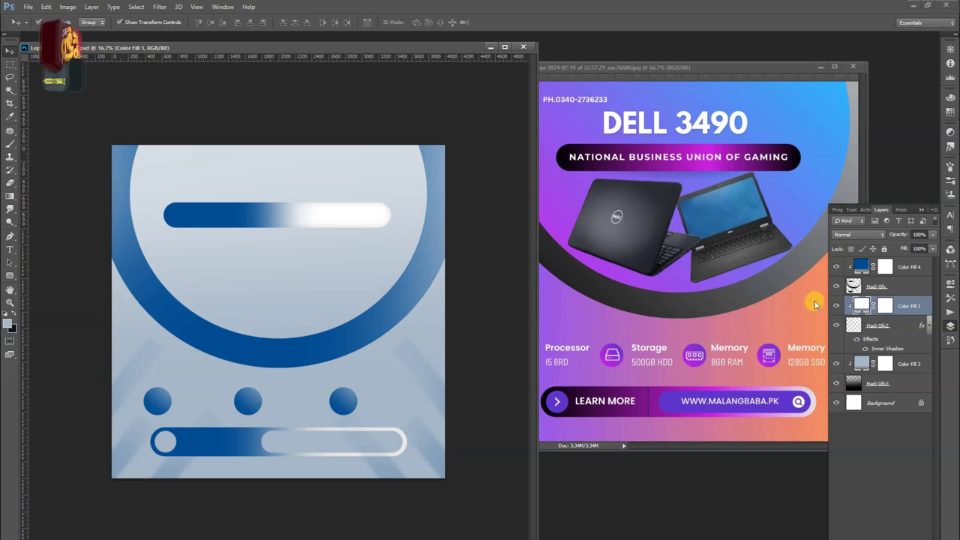
pyautogui.click(857, 268)
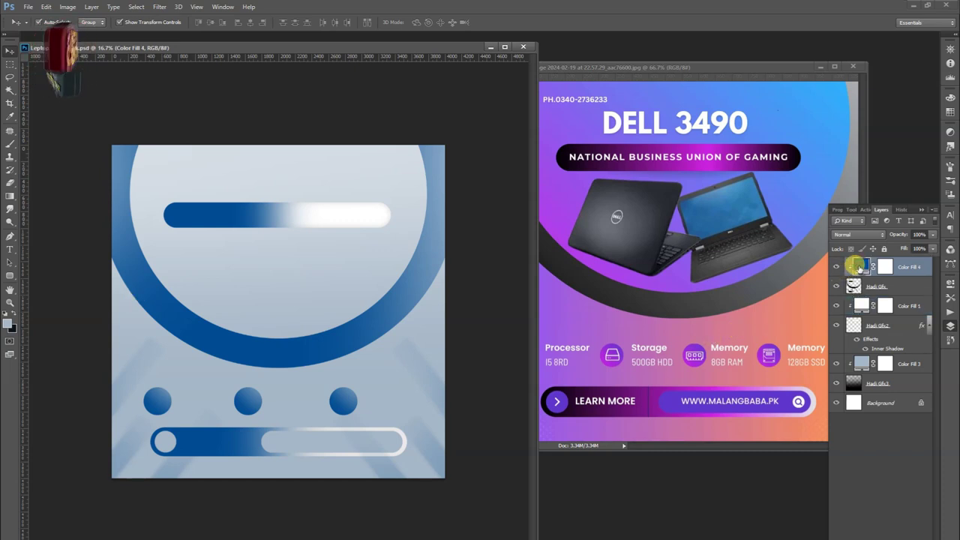
pyautogui.doubleClick(857, 267)
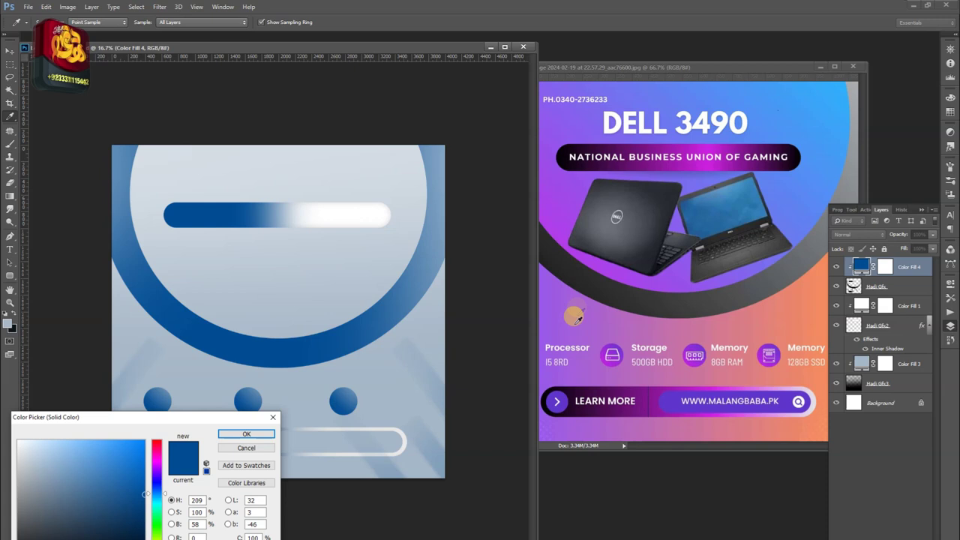
pyautogui.click(582, 279)
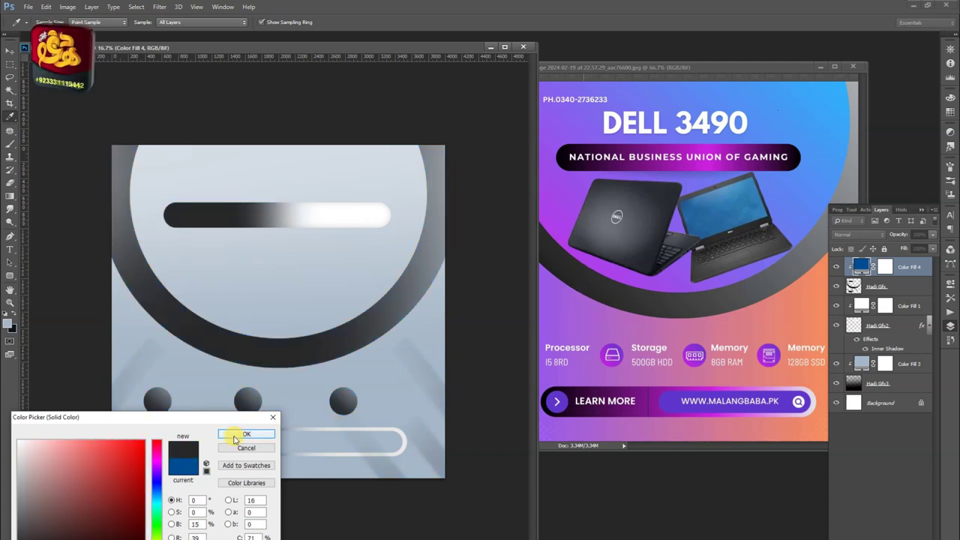
pyautogui.click(235, 438)
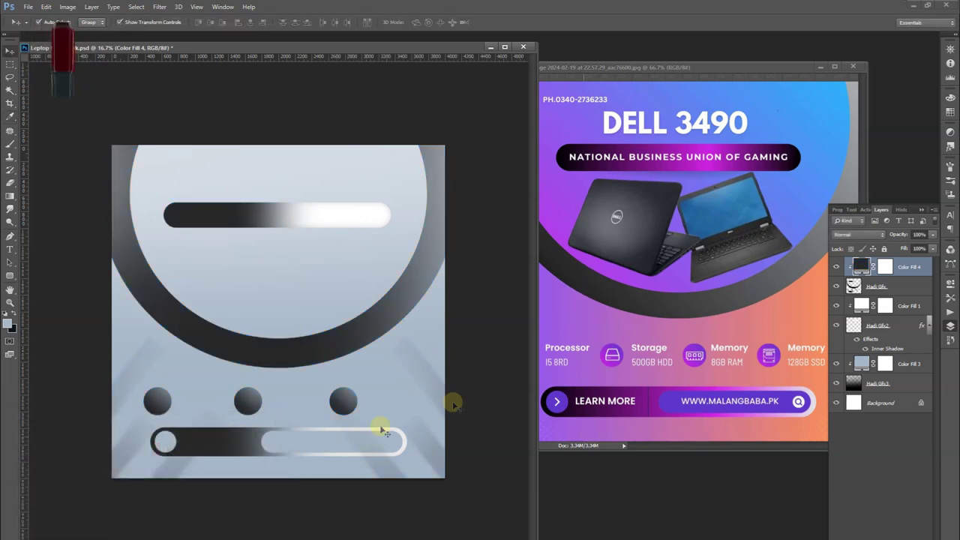
# Step: Recolor Color Fill 4 to a dark purple sampled from the ad for the ring and bars
pyautogui.doubleClick(858, 266)
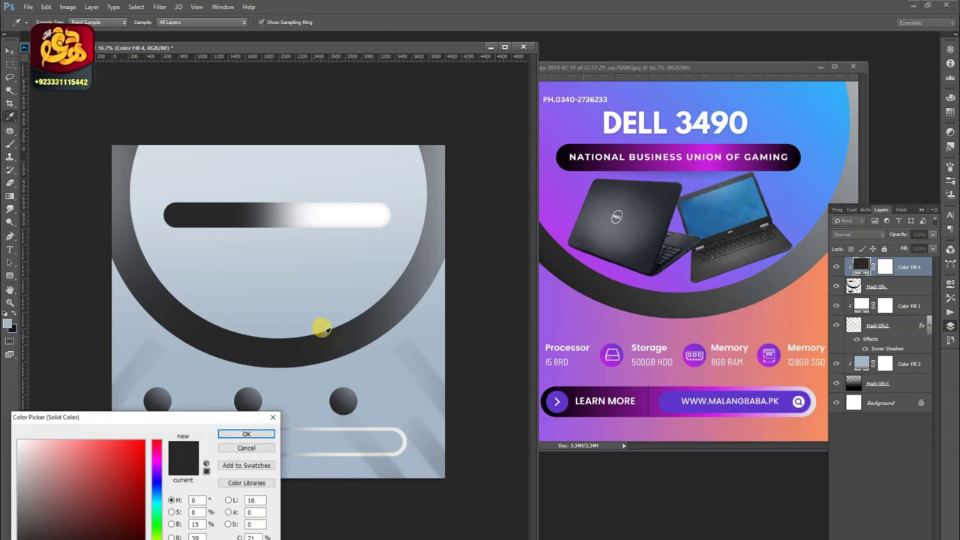
pyautogui.click(576, 384)
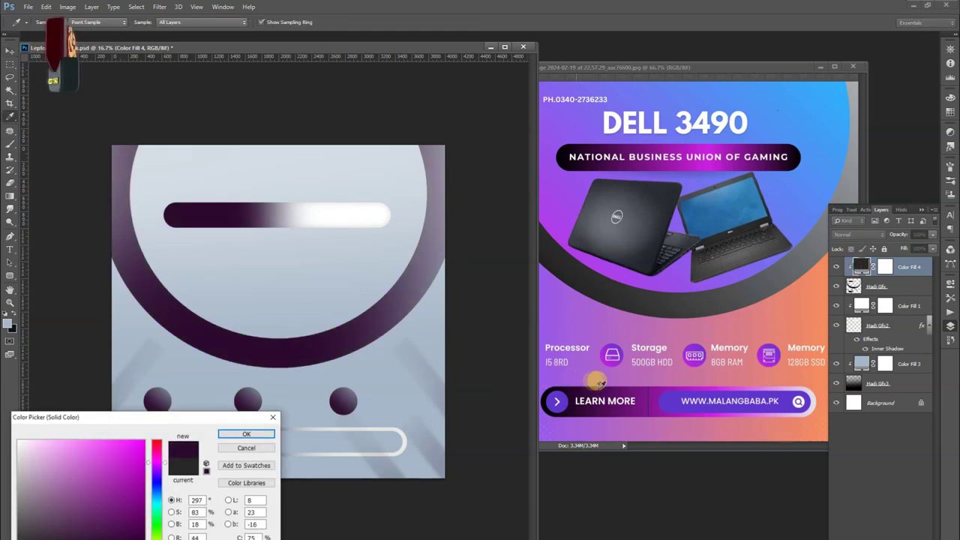
pyautogui.click(600, 382)
pyautogui.click(609, 384)
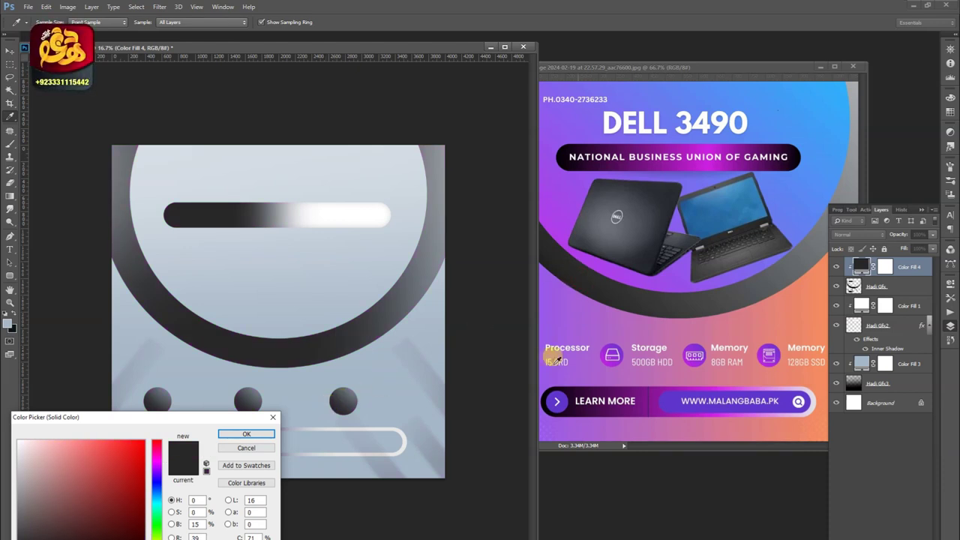
pyautogui.click(589, 400)
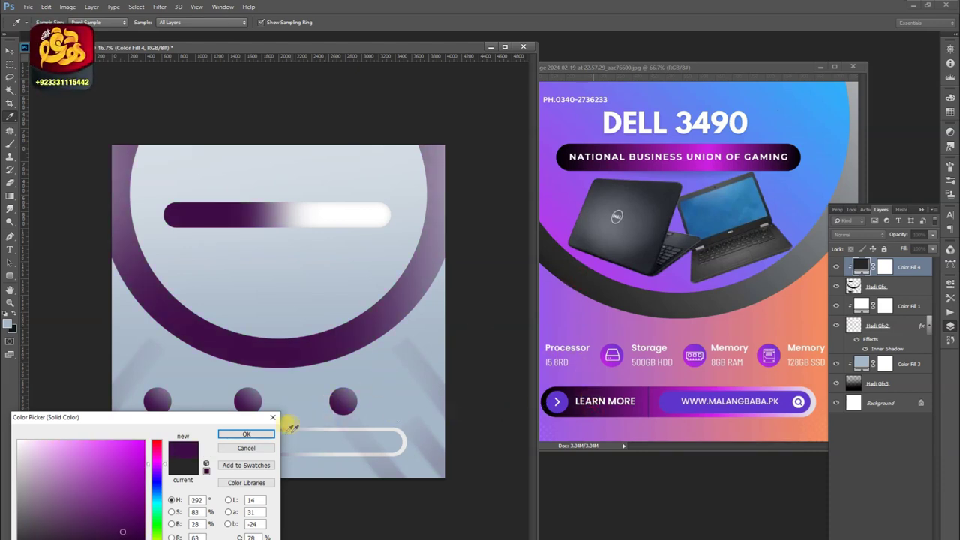
pyautogui.click(264, 436)
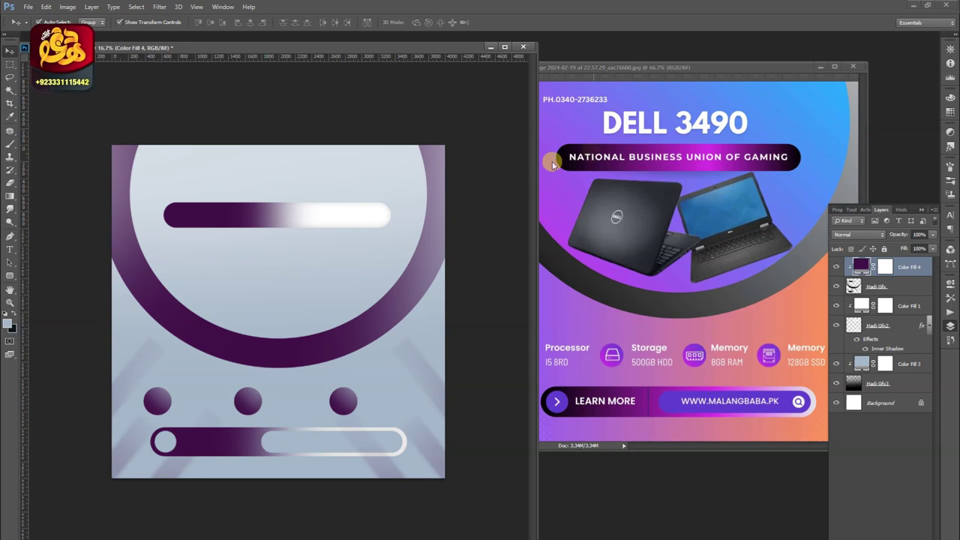
# Step: Make Color Fill 1's bar highlights magenta, based on the ad banner's purple
pyautogui.click(863, 307)
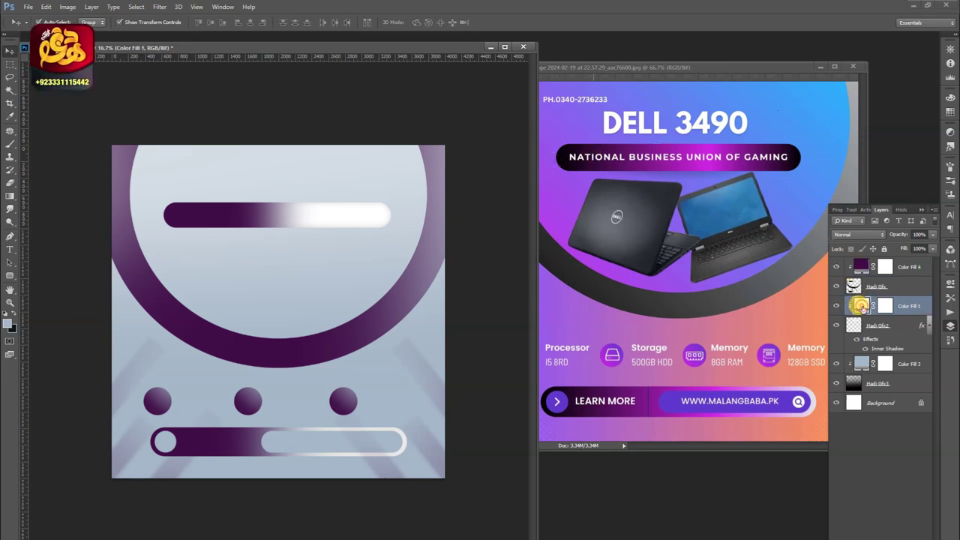
pyautogui.doubleClick(861, 306)
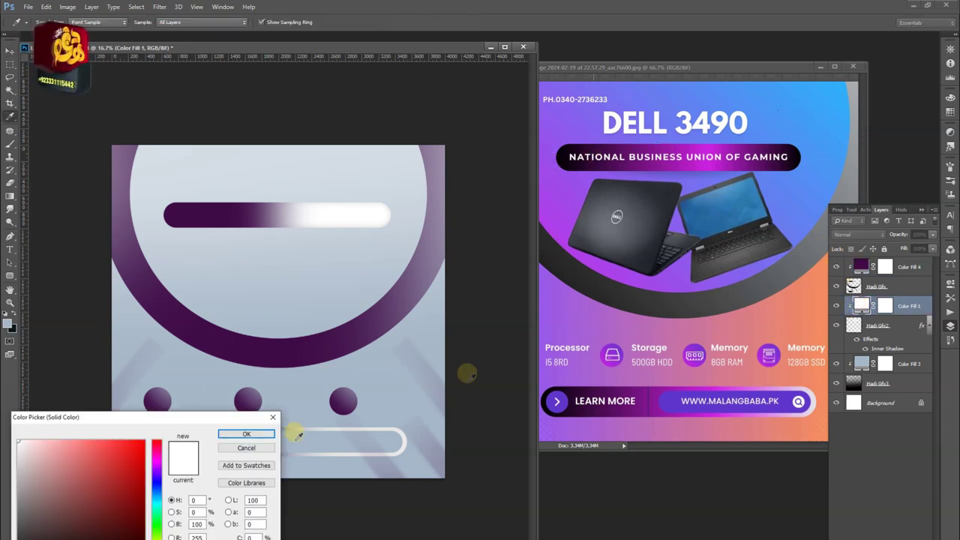
pyautogui.click(840, 174)
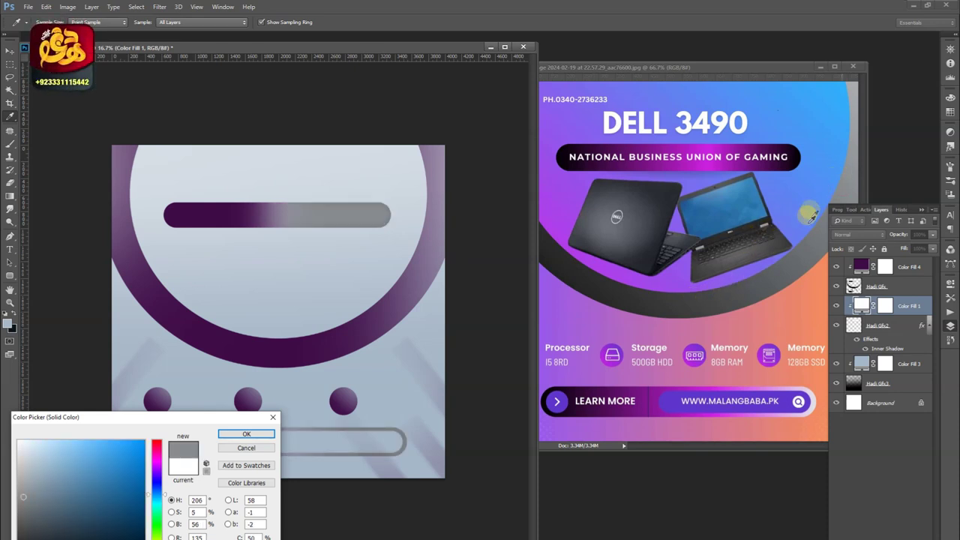
pyautogui.click(730, 161)
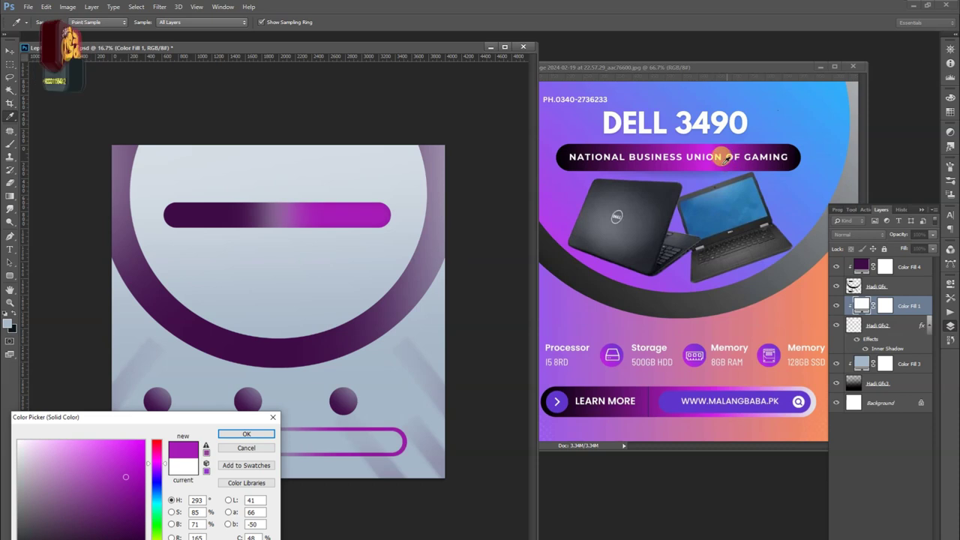
pyautogui.moveTo(729, 161); pyautogui.dragTo(704, 158)
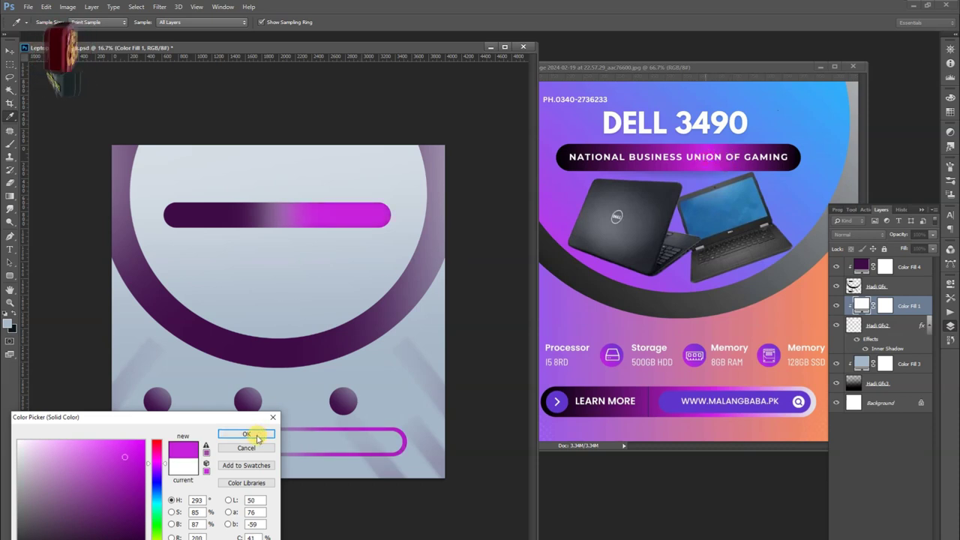
pyautogui.click(246, 434)
# Step: Set Color Fill 3's background to a lavender purple from the ad, then close the Dell reference
pyautogui.doubleClick(860, 364)
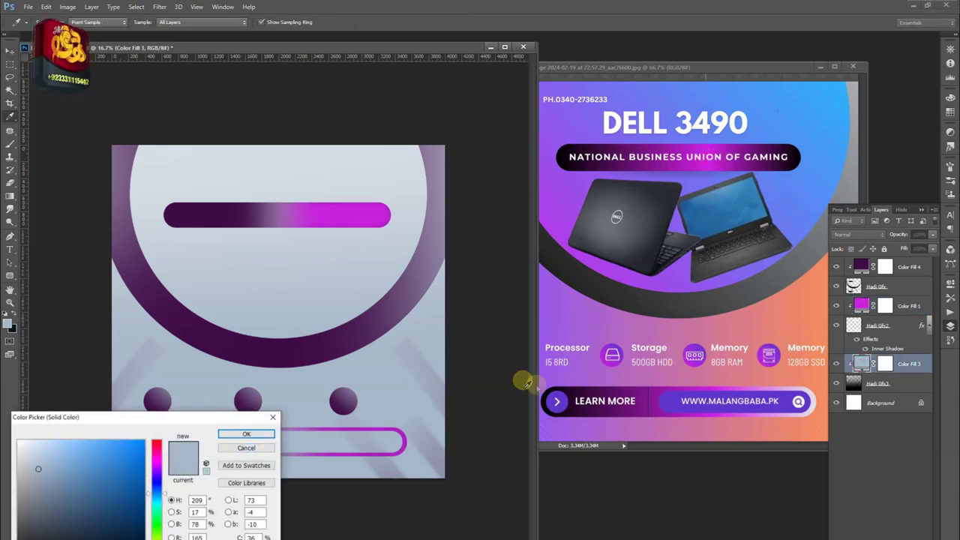
pyautogui.click(592, 363)
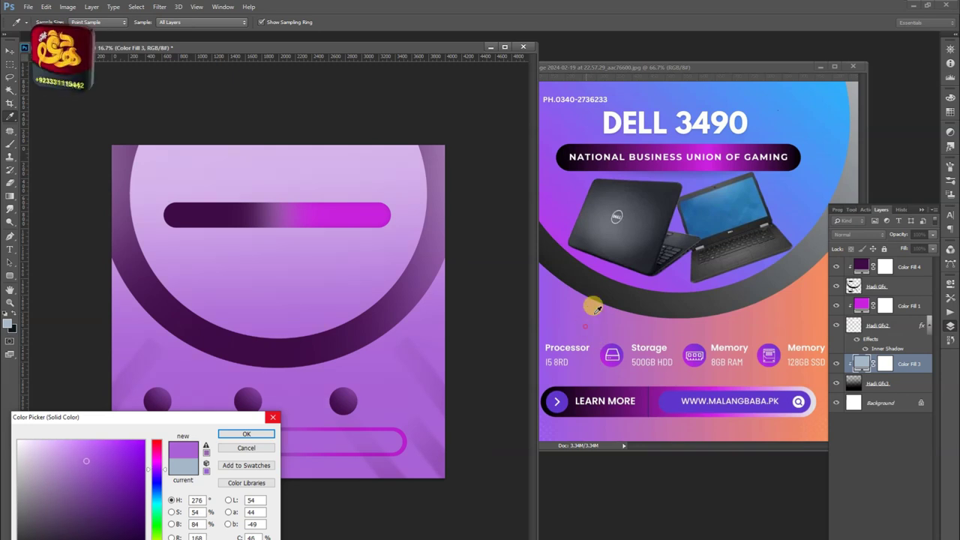
pyautogui.click(248, 434)
pyautogui.press('v')
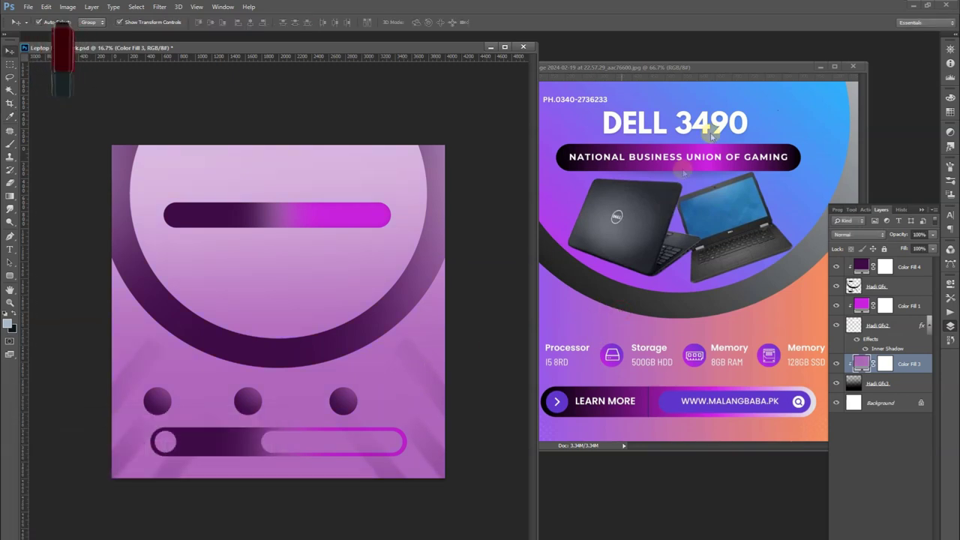
pyautogui.click(853, 67)
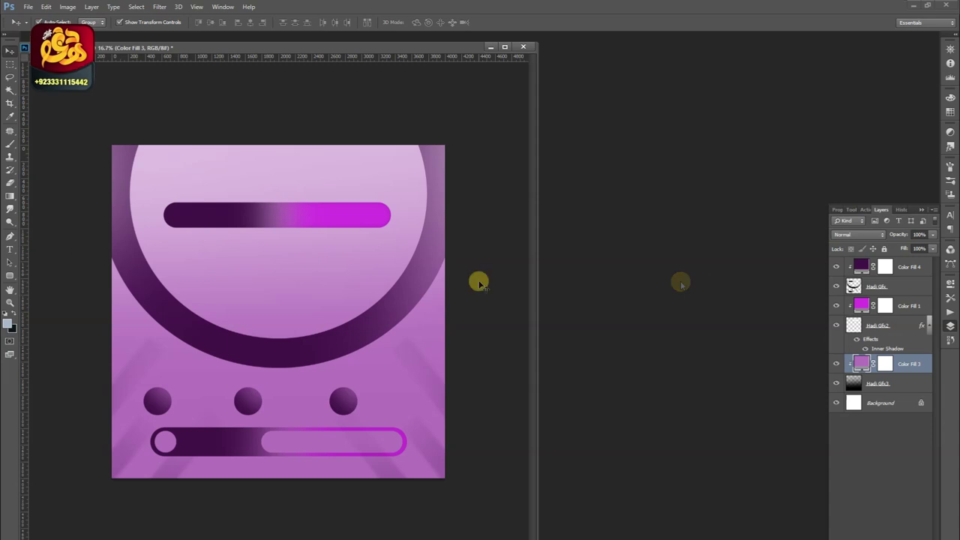
# Step: Lighten the Color Fill 1 bar highlights to pale yellow
pyautogui.click(858, 267)
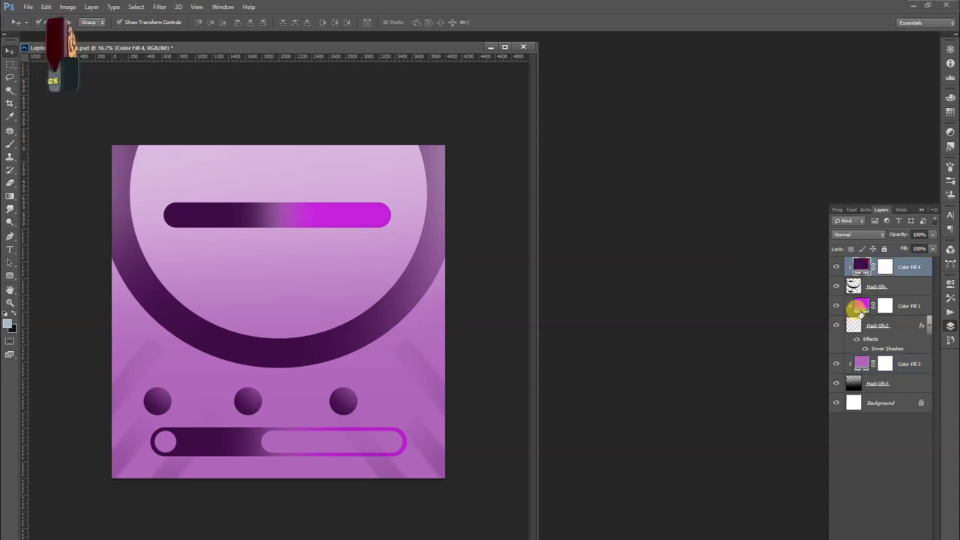
pyautogui.doubleClick(860, 306)
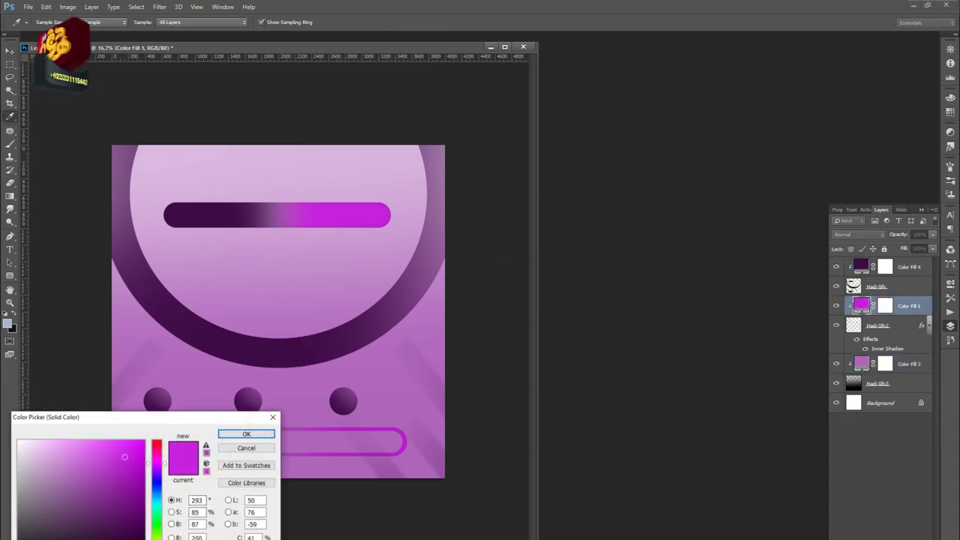
pyautogui.write('45')
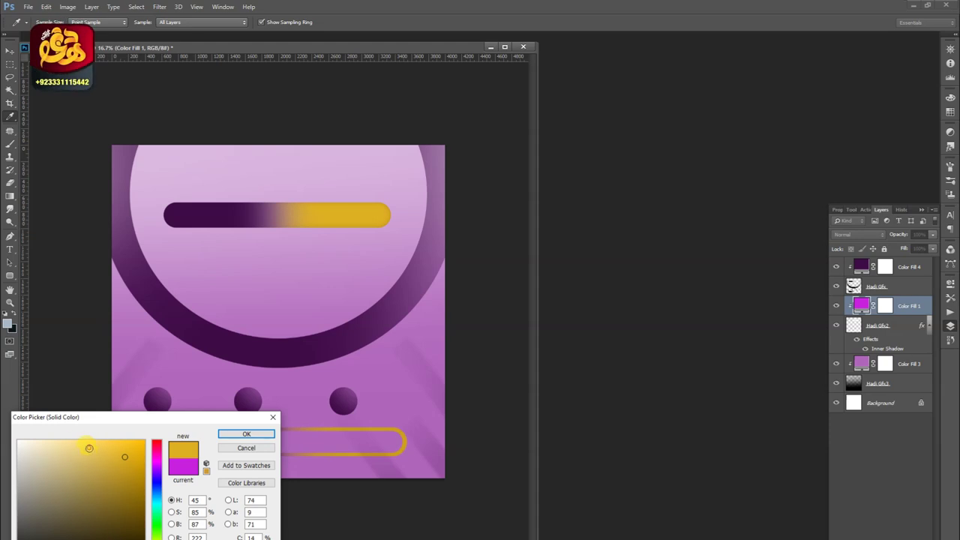
pyautogui.moveTo(88, 447); pyautogui.dragTo(73, 440)
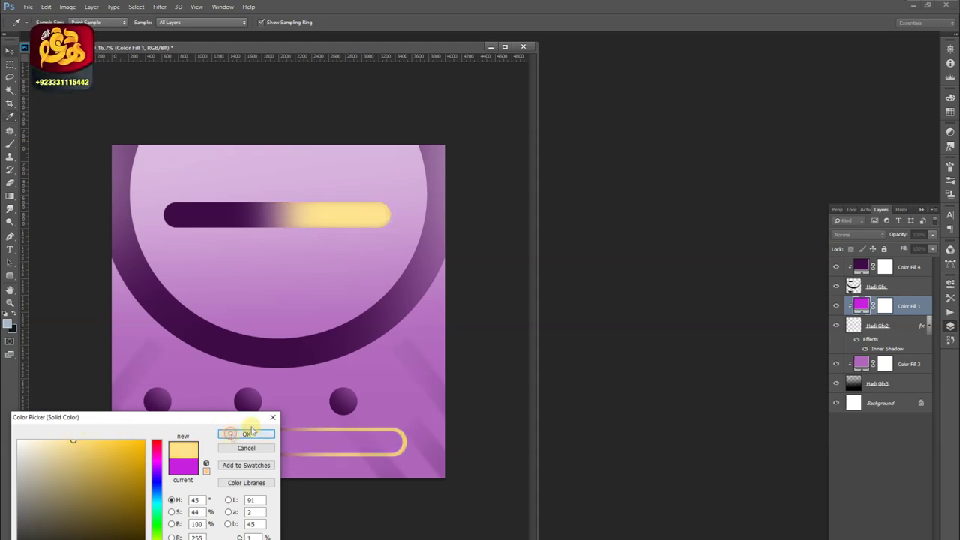
pyautogui.click(248, 434)
# Step: Turn the Color Fill 3 background grey
pyautogui.doubleClick(859, 363)
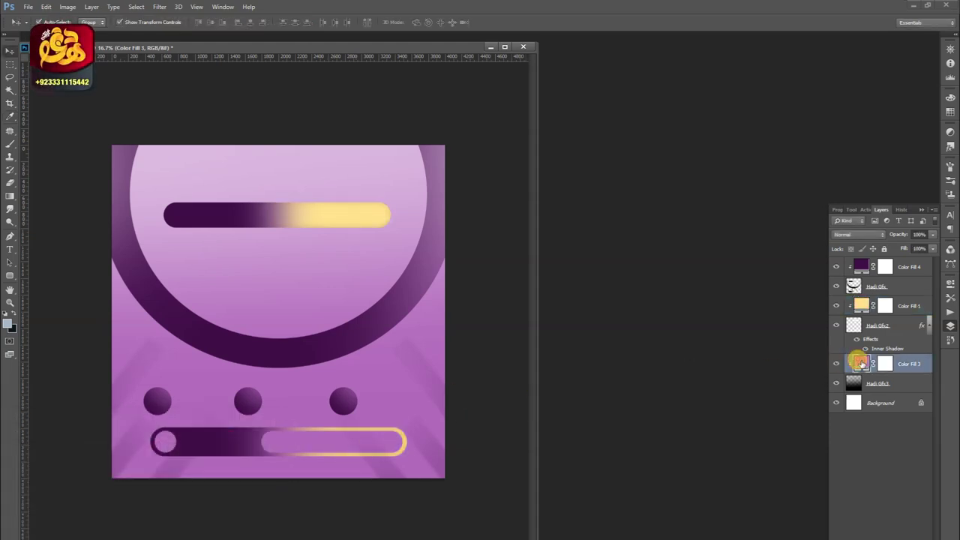
pyautogui.moveTo(34, 523)
pyautogui.mouseDown()
pyautogui.moveTo(6, 515)
pyautogui.moveTo(46, 497)
pyautogui.mouseUp()
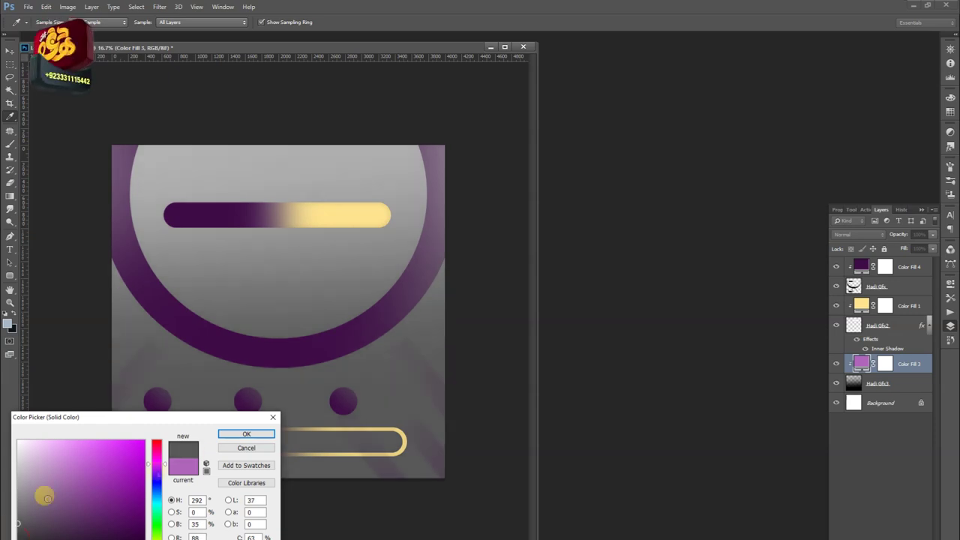
pyautogui.click(246, 433)
# Step: Recolor Color Fill 4's circle, dots and bars orange-gold (#ebae2c) after trying other hues
pyautogui.click(862, 266)
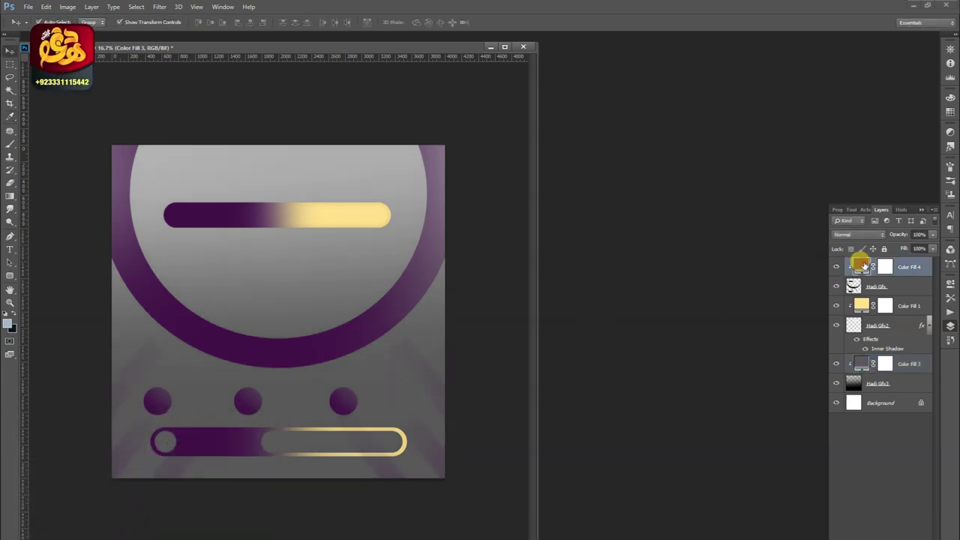
pyautogui.doubleClick(862, 266)
pyautogui.moveTo(111, 447); pyautogui.dragTo(56, 485)
pyautogui.moveTo(155, 500); pyautogui.dragTo(157, 529)
pyautogui.click(85, 525)
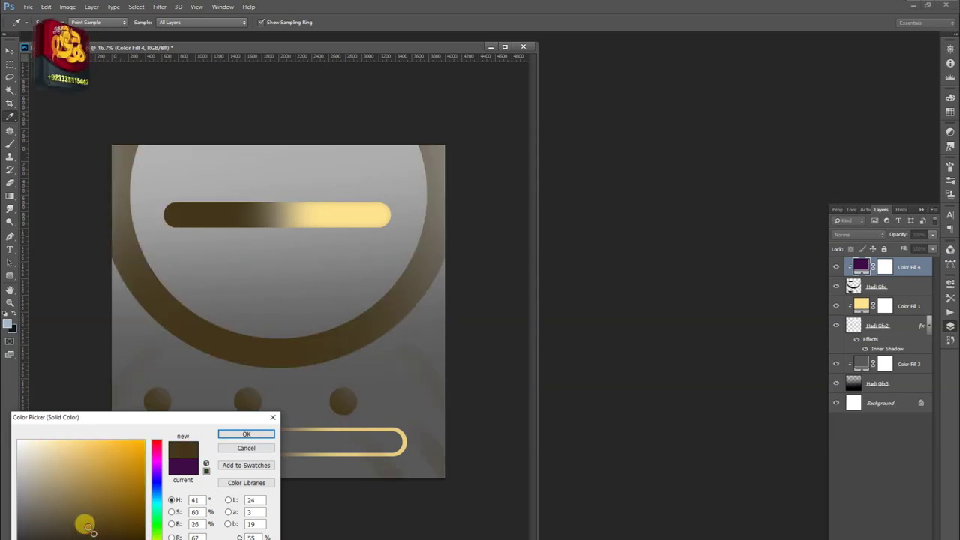
pyautogui.moveTo(88, 528); pyautogui.dragTo(85, 461)
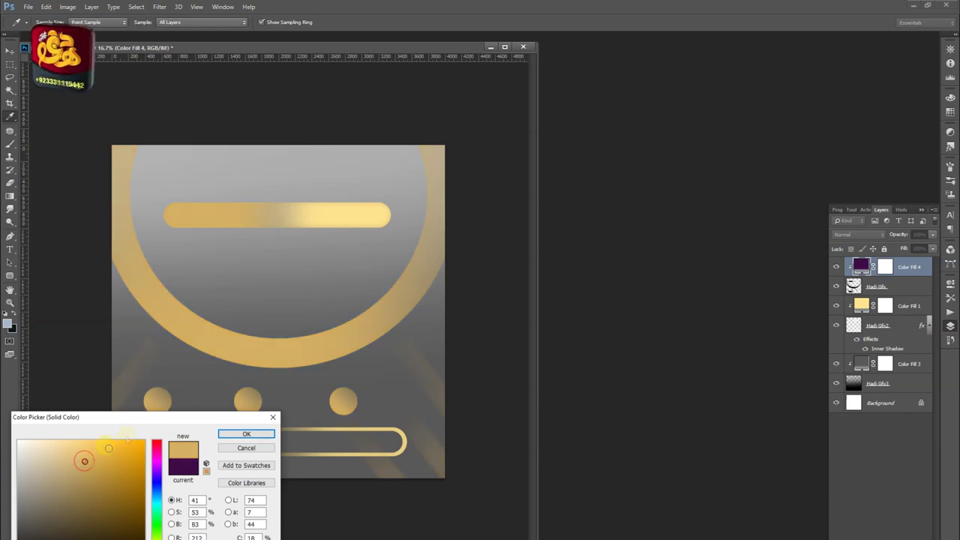
pyautogui.moveTo(143, 425); pyautogui.dragTo(562, 286)
pyautogui.click(575, 381)
pyautogui.moveTo(577, 395); pyautogui.dragTo(575, 416)
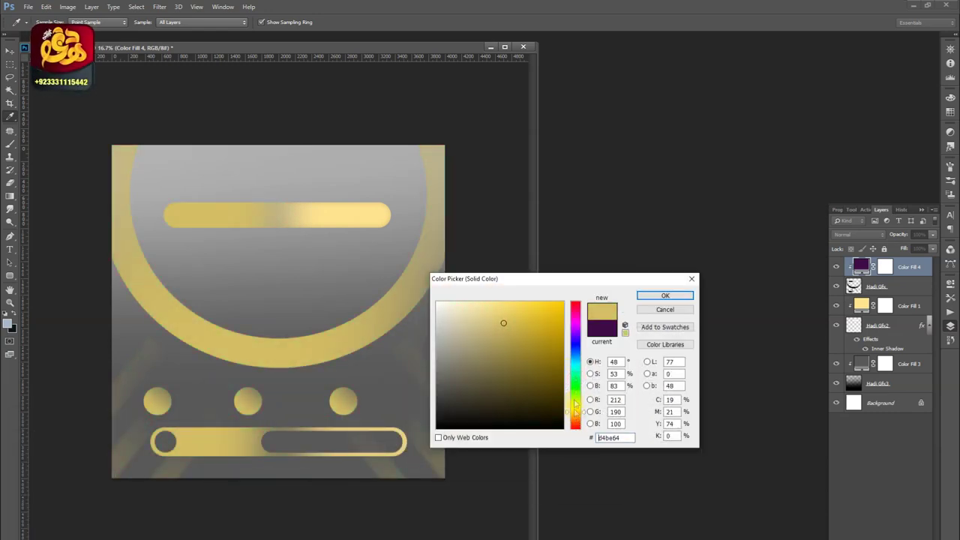
pyautogui.moveTo(577, 376)
pyautogui.mouseDown()
pyautogui.moveTo(578, 311)
pyautogui.moveTo(575, 421)
pyautogui.moveTo(568, 409)
pyautogui.mouseUp()
pyautogui.click(540, 309)
pyautogui.moveTo(574, 414); pyautogui.dragTo(575, 419)
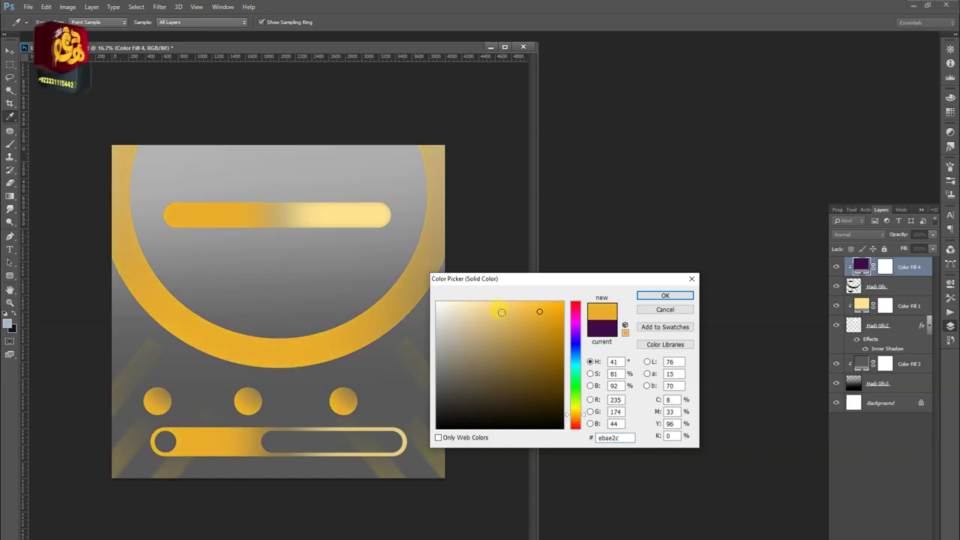
pyautogui.press('Return')
# Step: Change the Color Fill 3 background from grey 333333 to a soft teal, #6bb0a9
pyautogui.press('v')
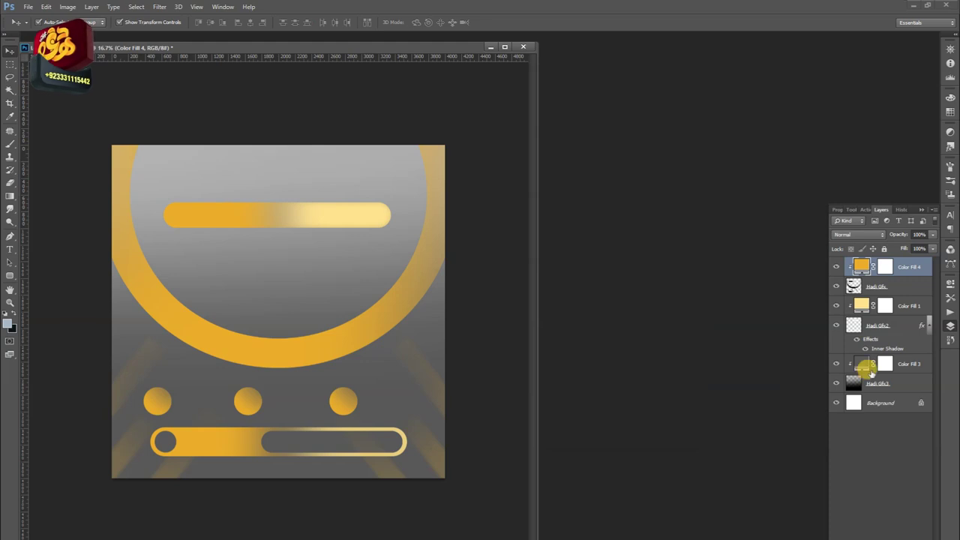
pyautogui.doubleClick(859, 362)
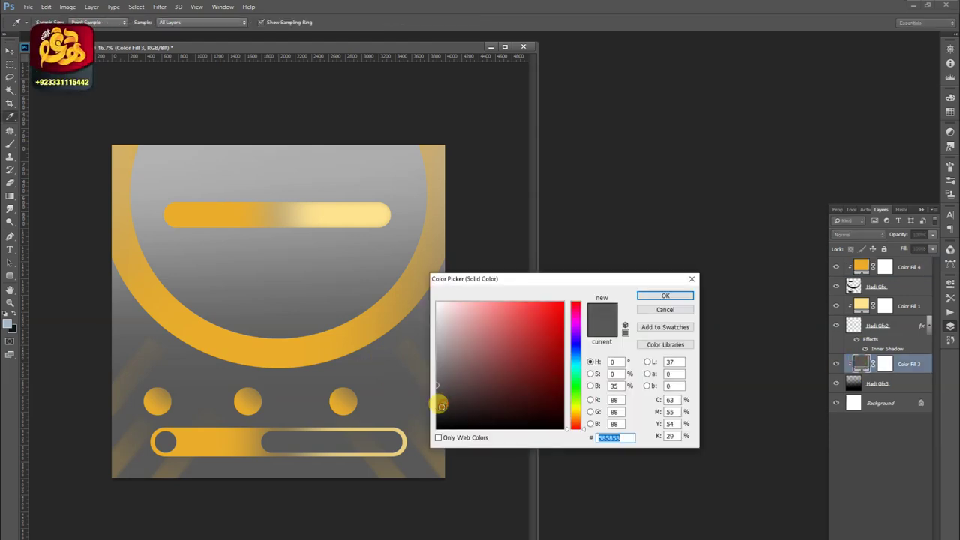
pyautogui.click(435, 411)
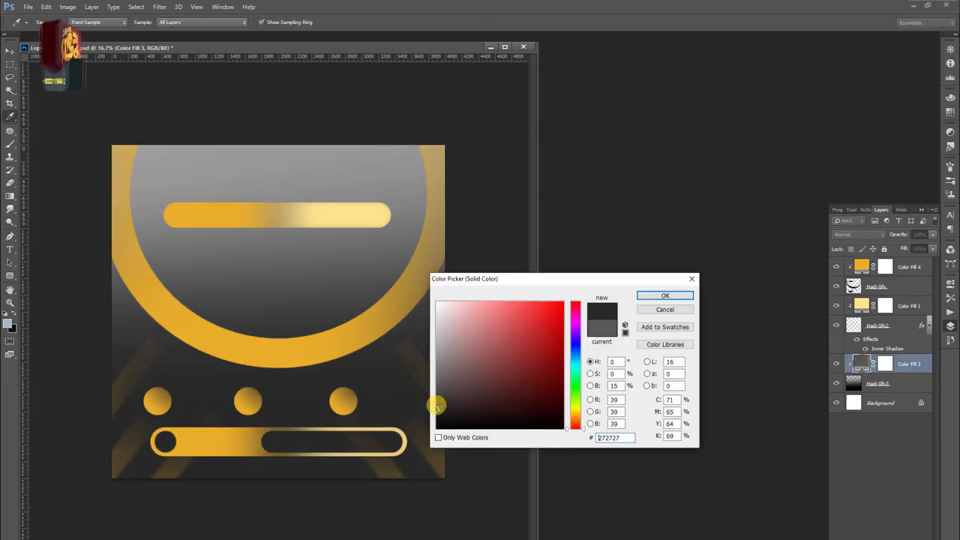
pyautogui.write('333333')
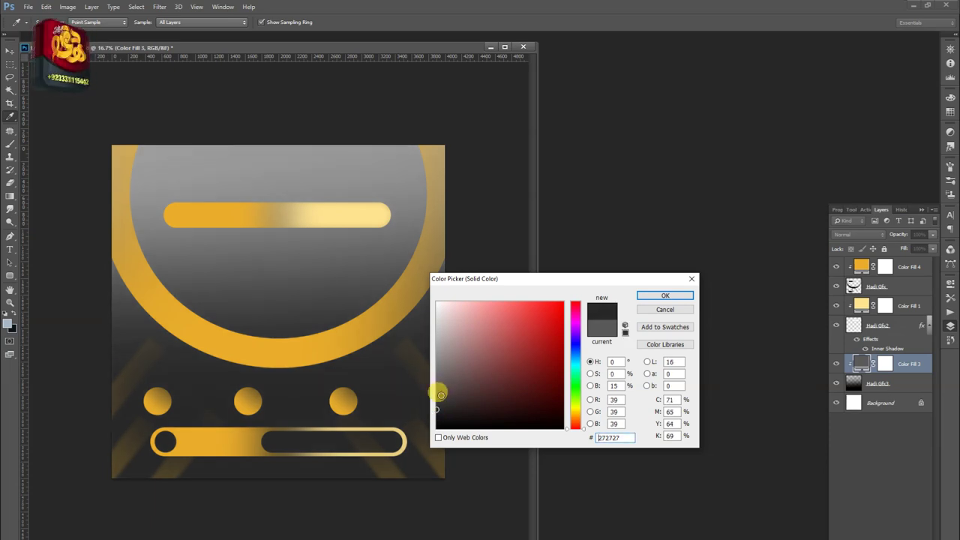
pyautogui.moveTo(438, 393); pyautogui.dragTo(417, 381)
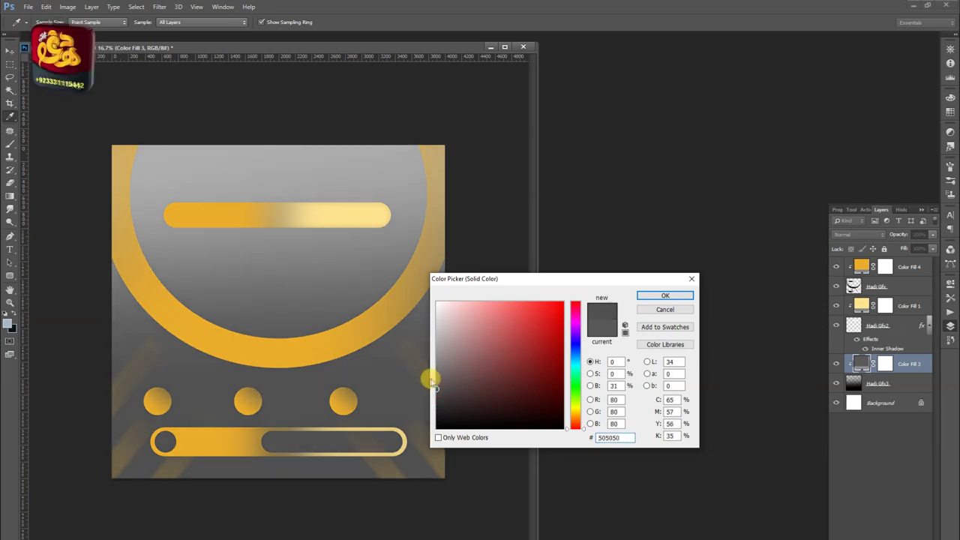
pyautogui.click(576, 374)
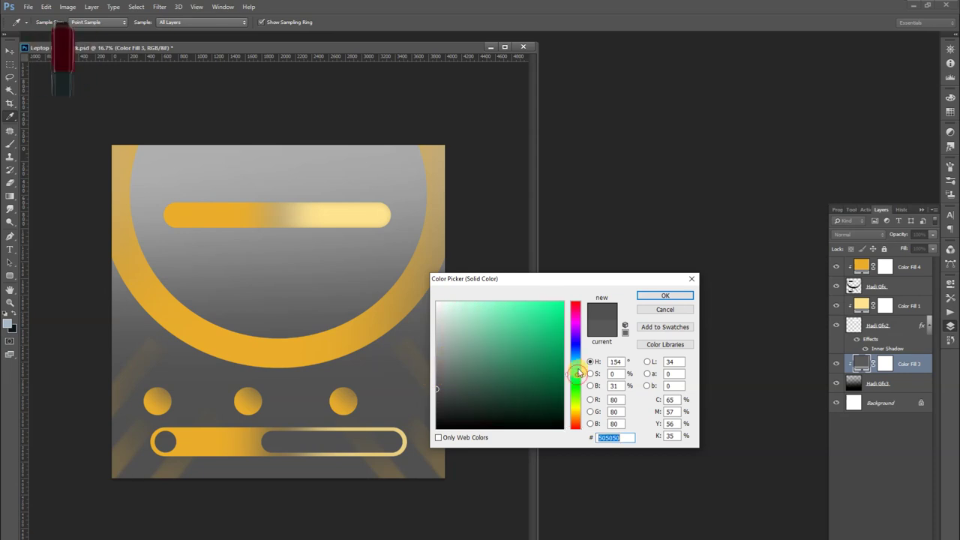
pyautogui.moveTo(461, 339)
pyautogui.mouseDown()
pyautogui.moveTo(486, 352)
pyautogui.moveTo(445, 374)
pyautogui.moveTo(446, 347)
pyautogui.moveTo(461, 348)
pyautogui.moveTo(467, 322)
pyautogui.moveTo(484, 325)
pyautogui.moveTo(483, 338)
pyautogui.mouseUp()
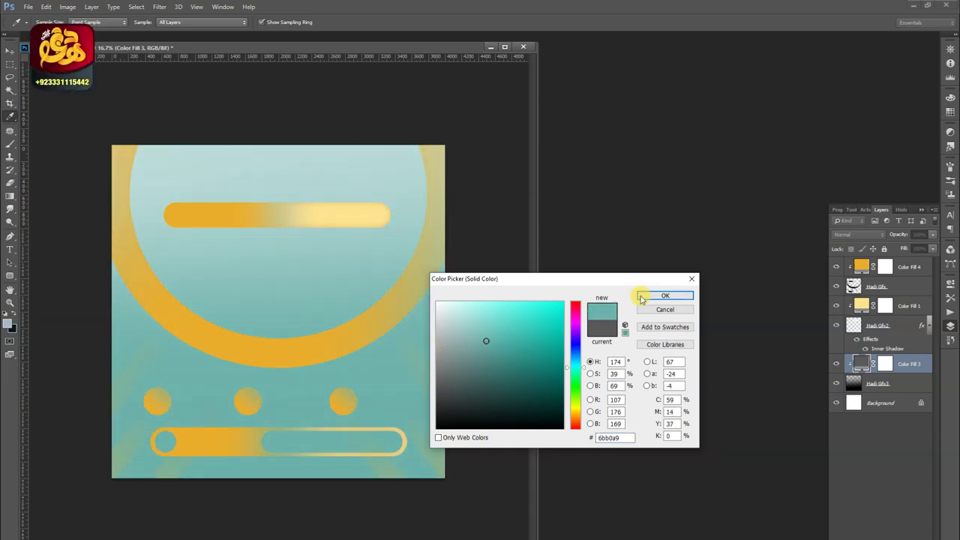
pyautogui.click(664, 296)
# Step: Set the Color Fill 1 bar highlights from ffffff to a pale cyan, #bbf1f7
pyautogui.doubleClick(861, 305)
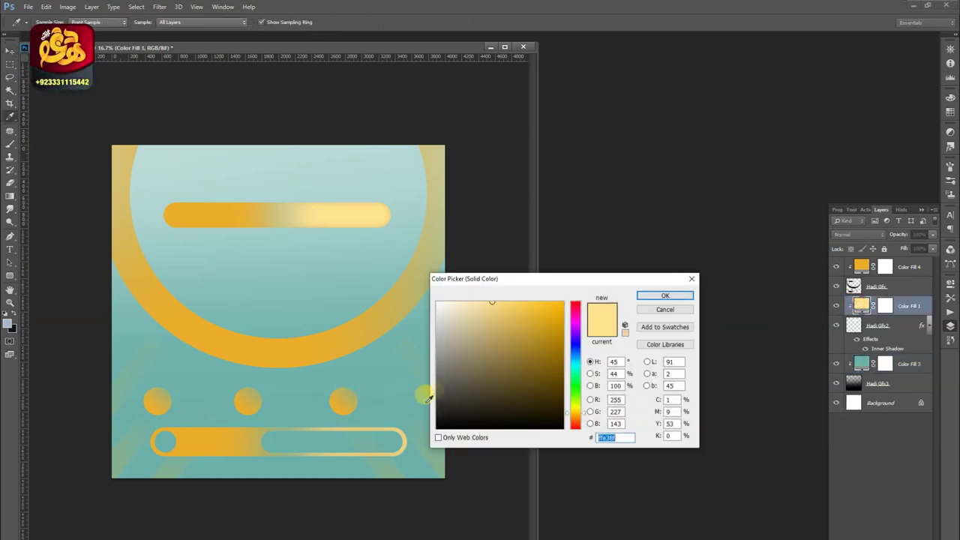
pyautogui.write('ffffff')
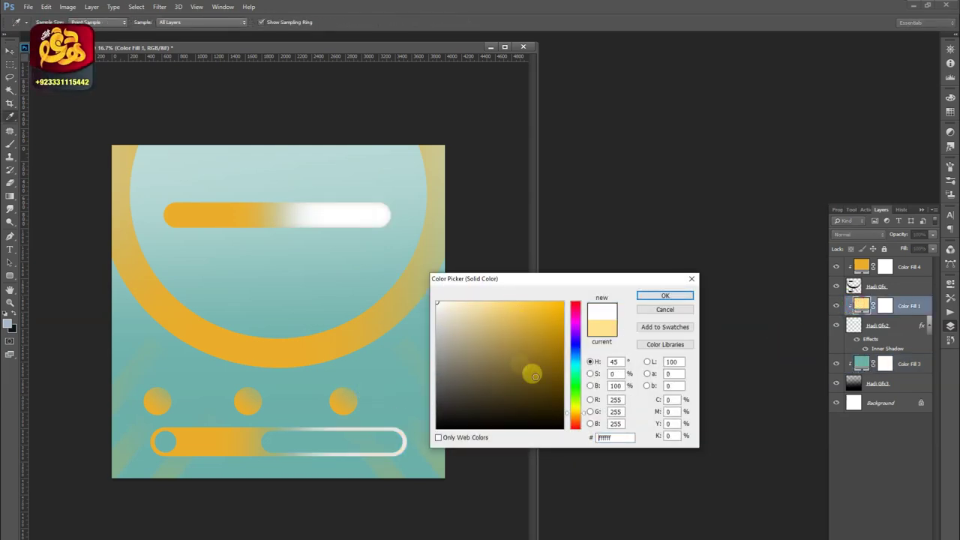
pyautogui.moveTo(577, 370); pyautogui.dragTo(577, 363)
pyautogui.moveTo(459, 322)
pyautogui.mouseDown()
pyautogui.moveTo(452, 300)
pyautogui.moveTo(466, 304)
pyautogui.mouseUp()
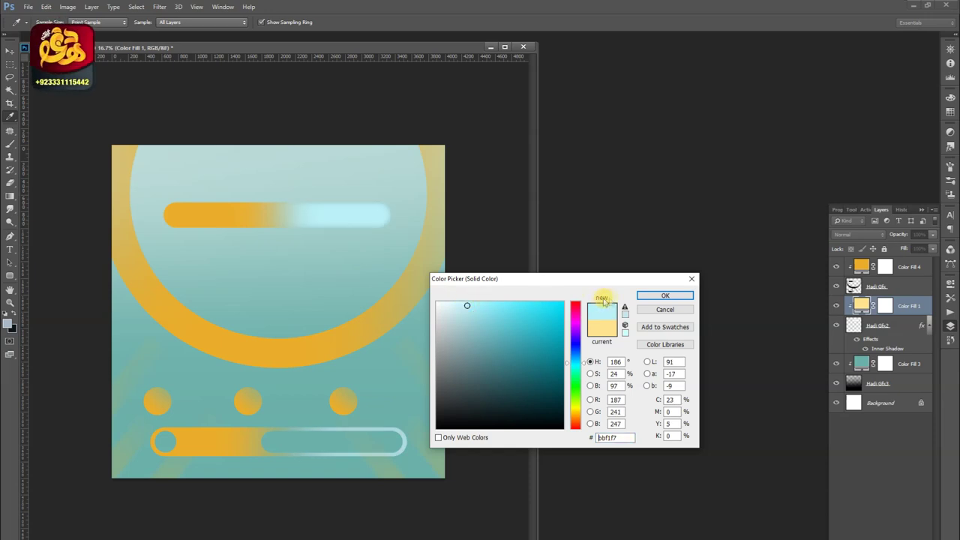
pyautogui.click(646, 297)
# Step: Recolor Color Fill 4's ring, dots and bars soft yellow (#fbec6b) after trying green and blue
pyautogui.doubleClick(861, 265)
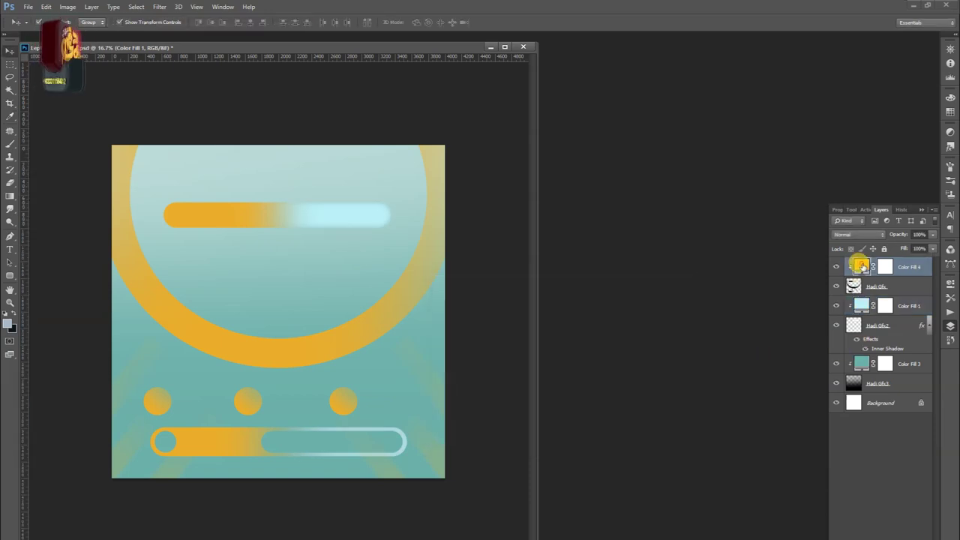
pyautogui.moveTo(574, 390); pyautogui.dragTo(575, 372)
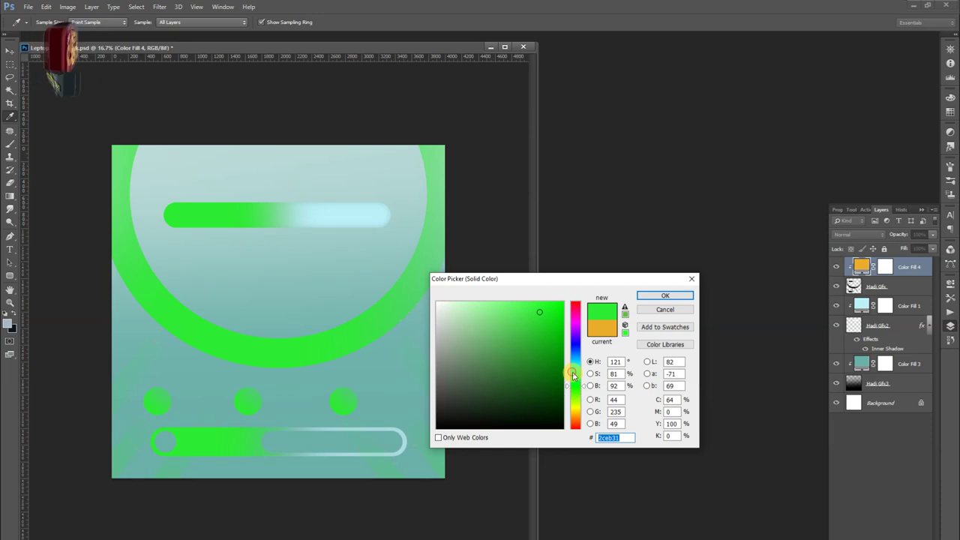
pyautogui.moveTo(460, 373)
pyautogui.mouseDown()
pyautogui.moveTo(473, 327)
pyautogui.moveTo(502, 304)
pyautogui.mouseUp()
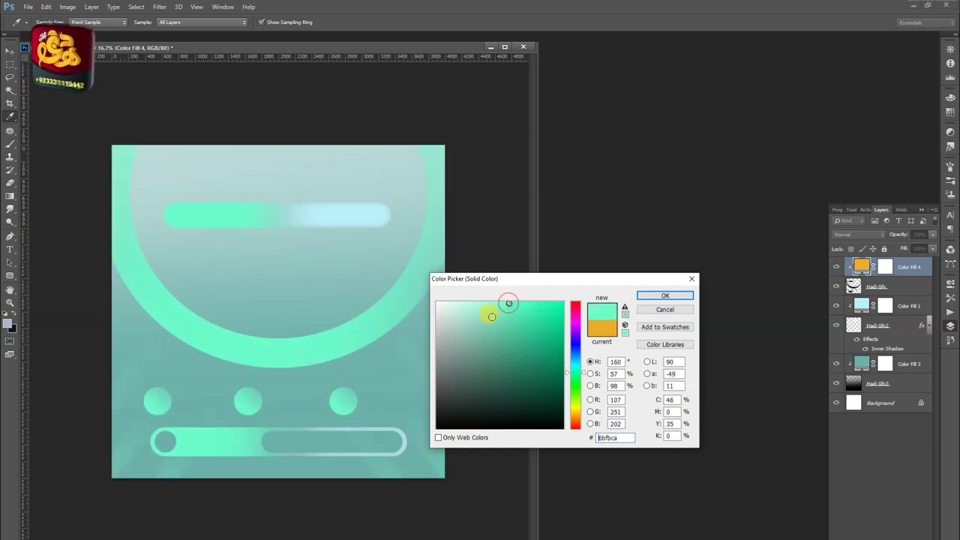
pyautogui.moveTo(575, 355); pyautogui.dragTo(578, 313)
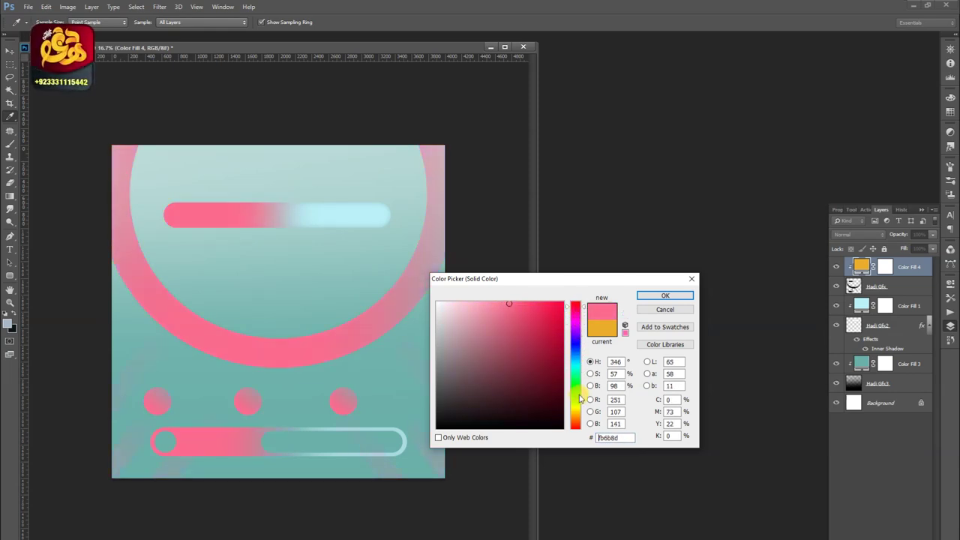
pyautogui.moveTo(578, 401); pyautogui.dragTo(576, 413)
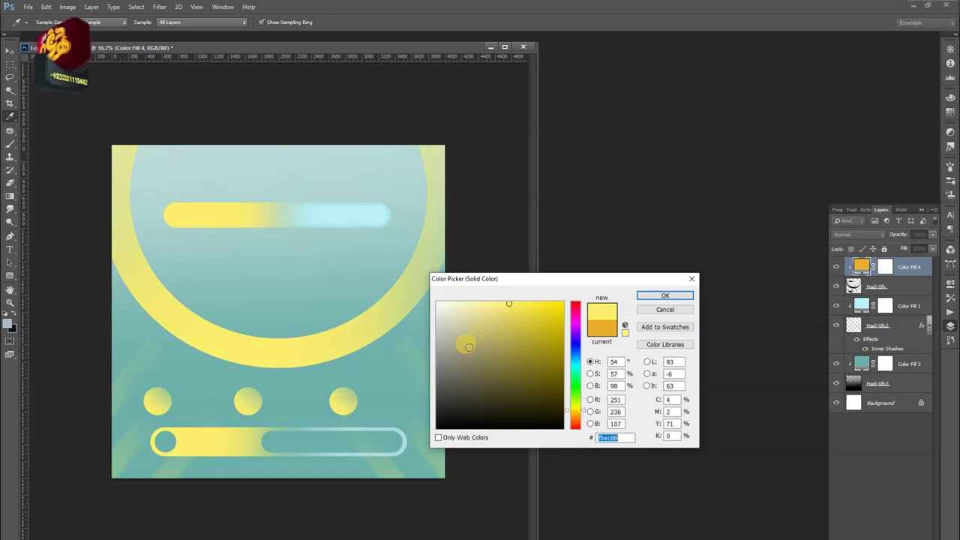
pyautogui.click(645, 295)
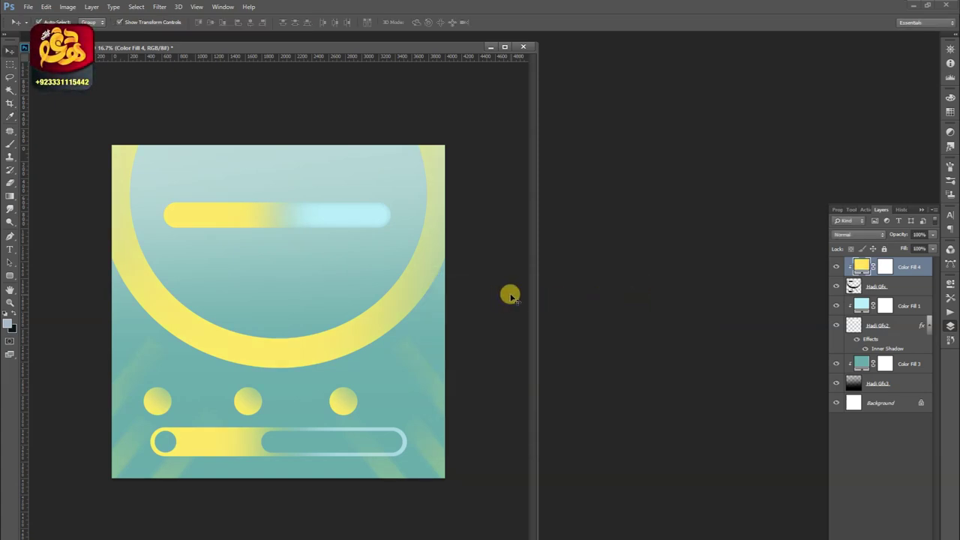
# Step: Revert the document to its original blue colours using the History snapshot
pyautogui.click(894, 210)
pyautogui.click(891, 221)
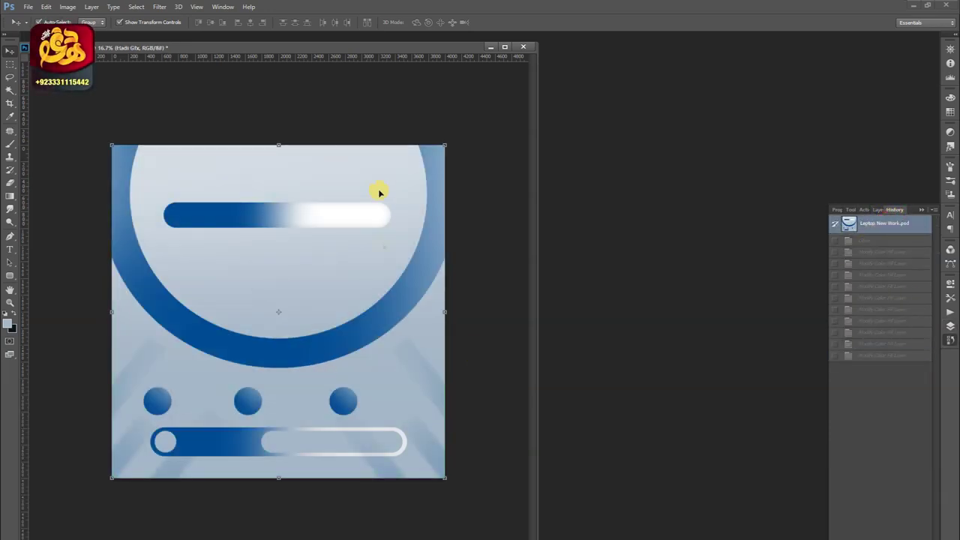
pyautogui.click(949, 326)
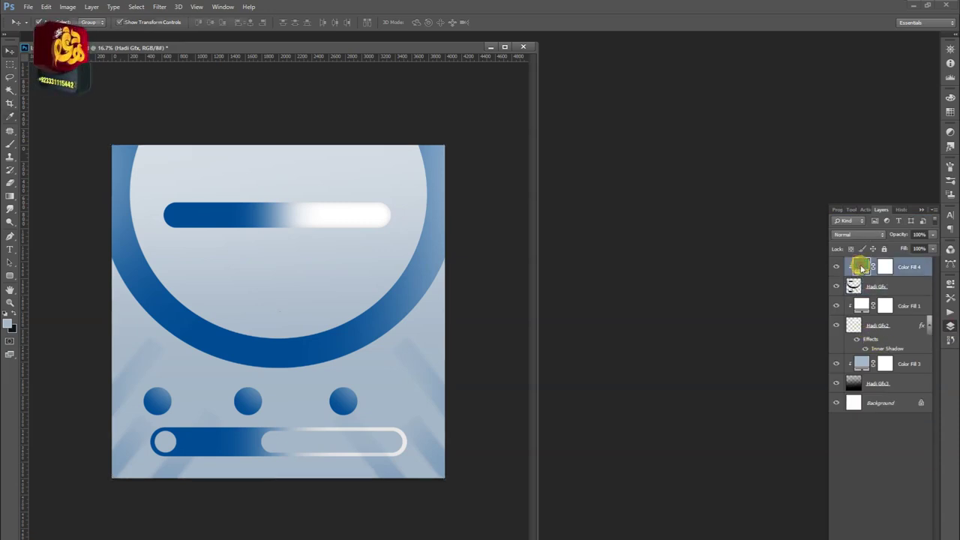
# Step: Make Color Fill 4's ring, dots and bars dark red, #931100
pyautogui.doubleClick(860, 267)
pyautogui.moveTo(571, 354)
pyautogui.mouseDown()
pyautogui.moveTo(574, 312)
pyautogui.moveTo(571, 435)
pyautogui.mouseUp()
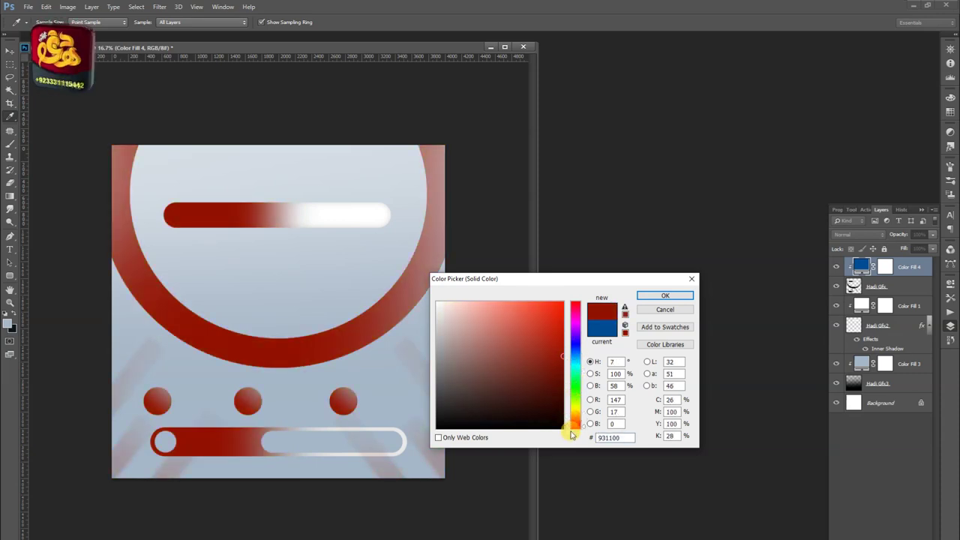
pyautogui.click(650, 298)
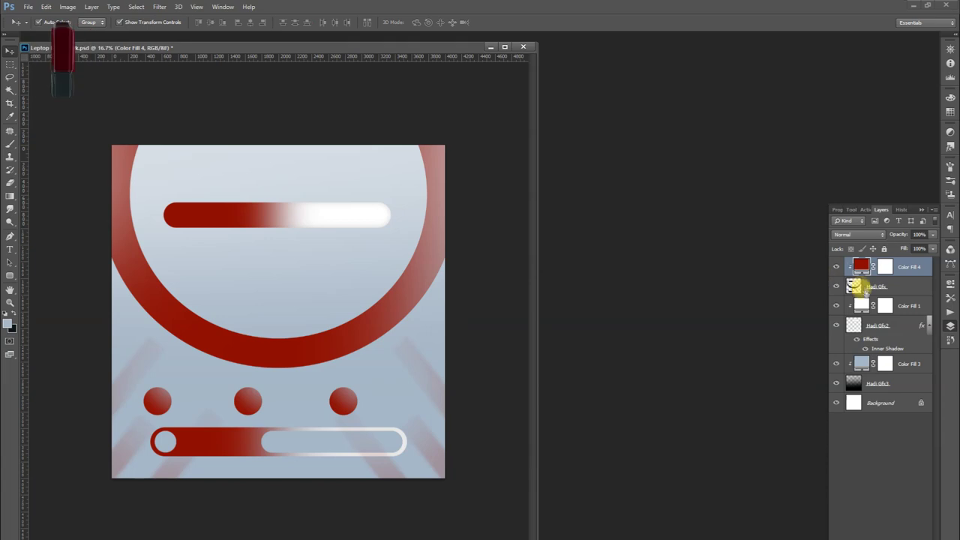
# Step: Tint the Color Fill 1 bar highlight ends pale peach, #ffe1a6
pyautogui.doubleClick(860, 304)
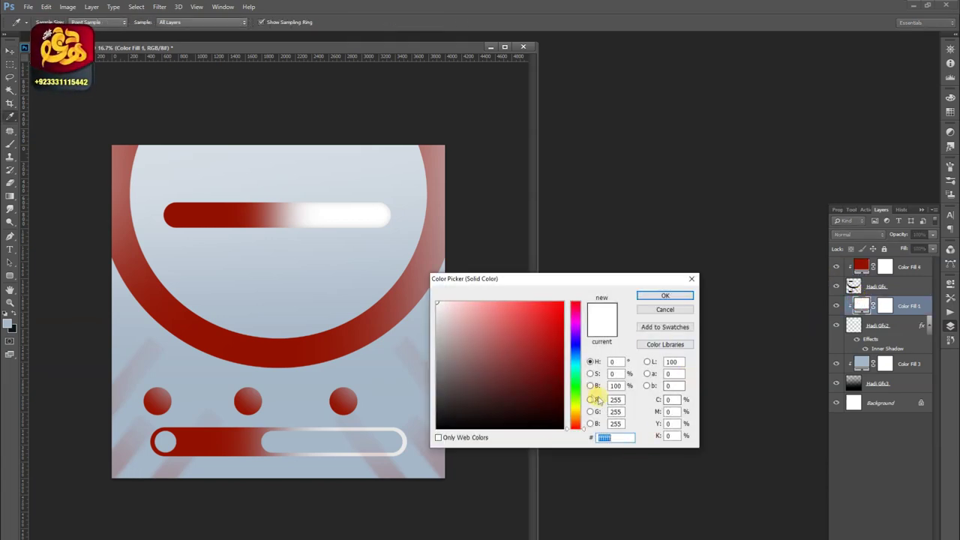
pyautogui.click(575, 411)
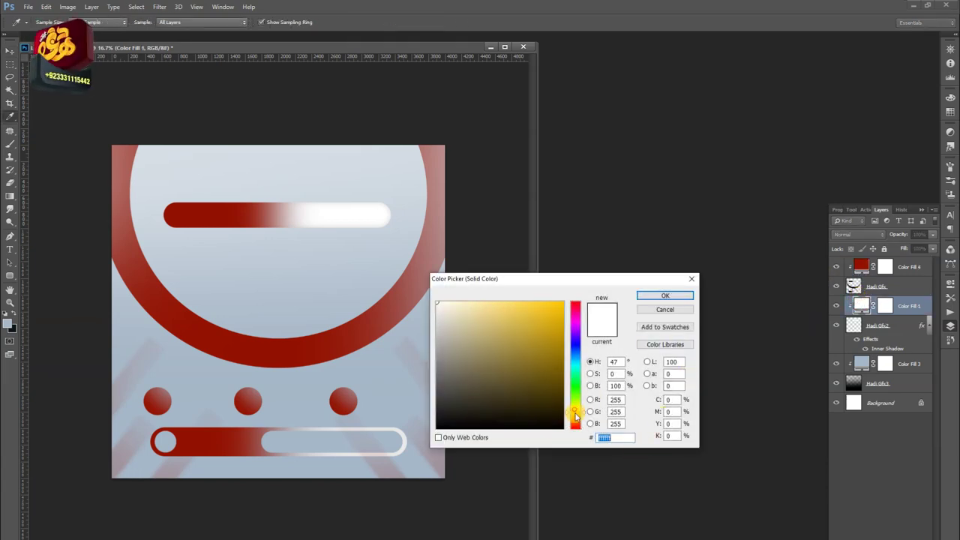
pyautogui.click(480, 302)
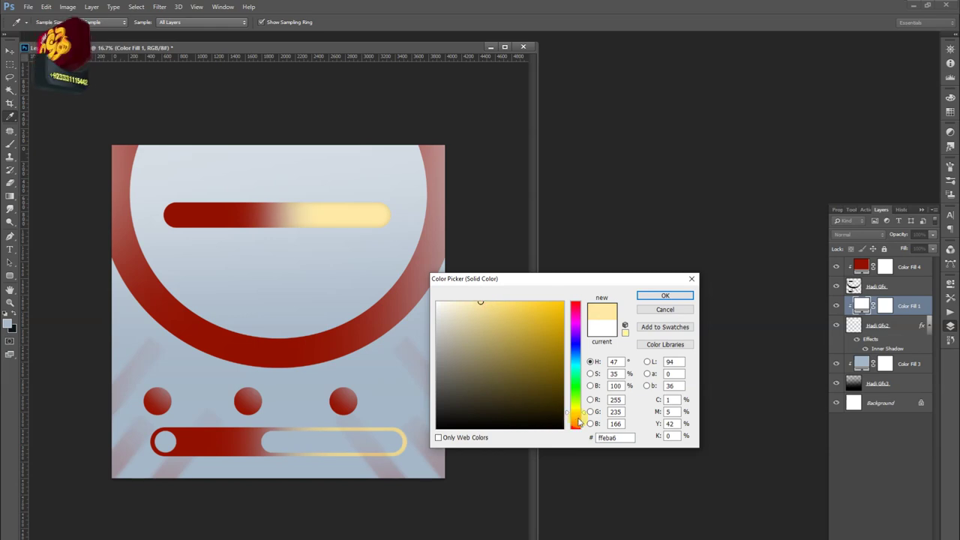
pyautogui.moveTo(578, 421); pyautogui.dragTo(576, 417)
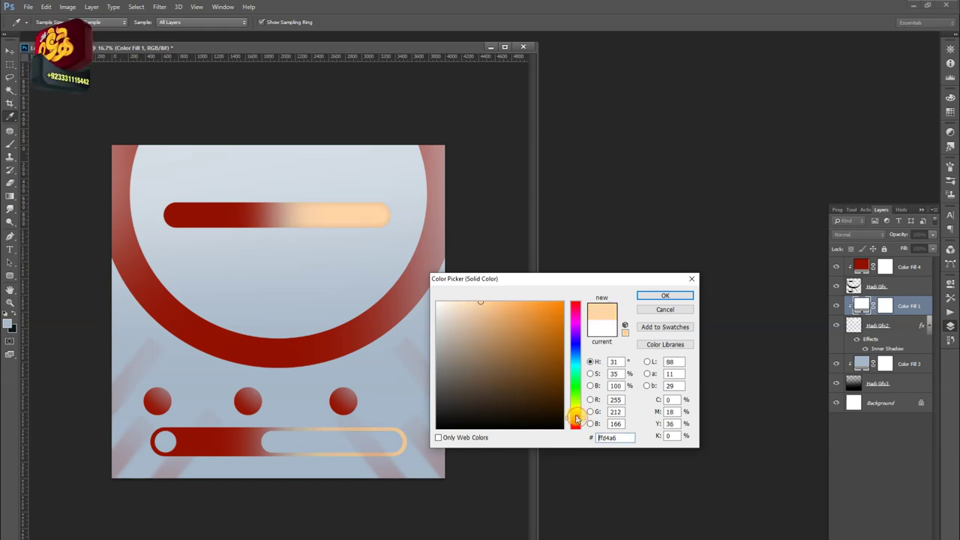
pyautogui.click(665, 294)
# Step: Set the Color Fill 3 background to cream, #f6e9ba
pyautogui.press('v')
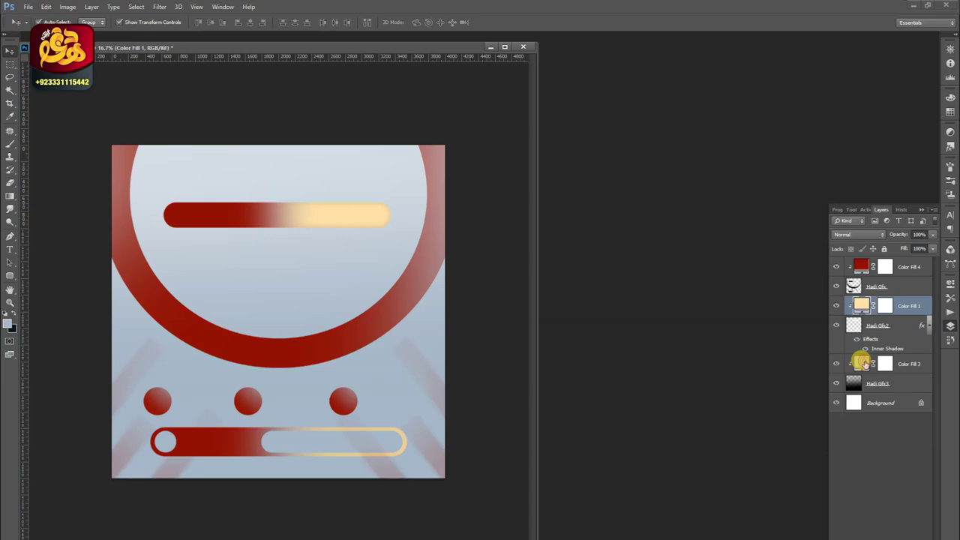
pyautogui.doubleClick(863, 364)
pyautogui.moveTo(540, 364); pyautogui.dragTo(518, 303)
pyautogui.moveTo(574, 344); pyautogui.dragTo(575, 424)
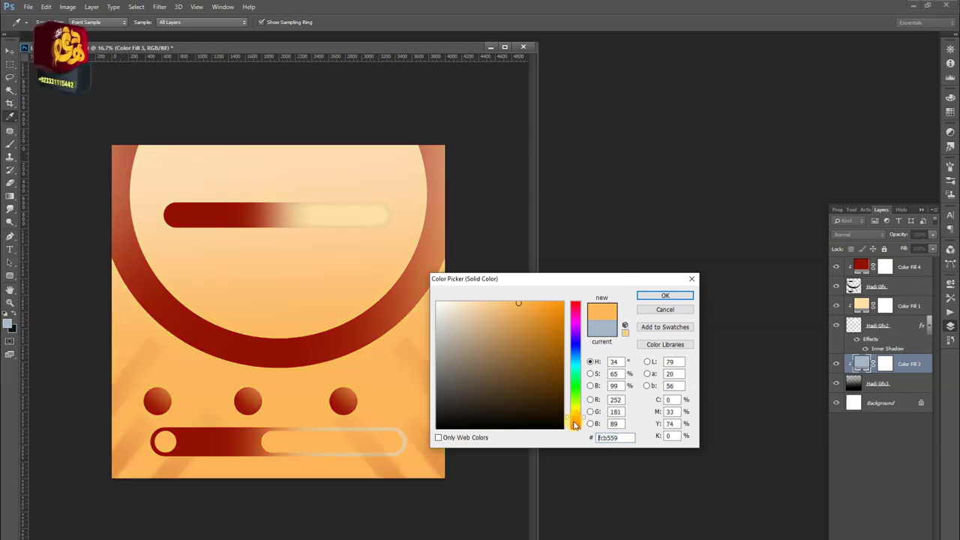
pyautogui.moveTo(483, 306); pyautogui.dragTo(466, 302)
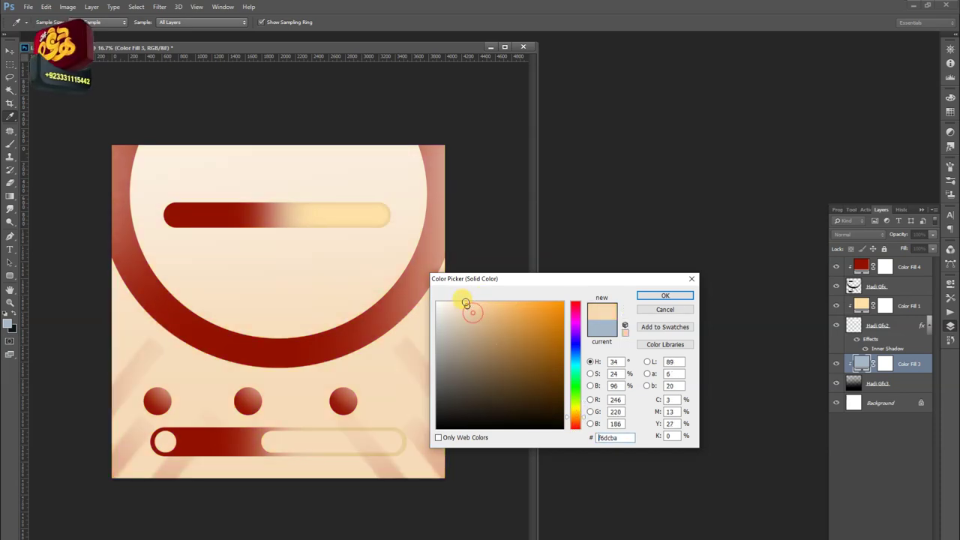
pyautogui.moveTo(574, 343)
pyautogui.mouseDown()
pyautogui.moveTo(576, 328)
pyautogui.moveTo(575, 419)
pyautogui.mouseUp()
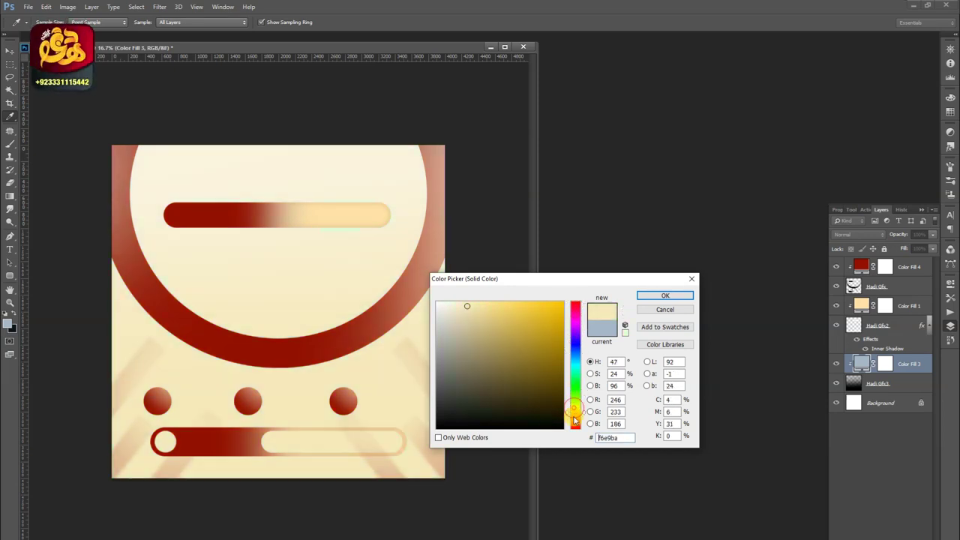
pyautogui.click(649, 296)
# Step: Turn the Color Fill 1 bar highlights neutral grey, #b1b1b1
pyautogui.doubleClick(860, 304)
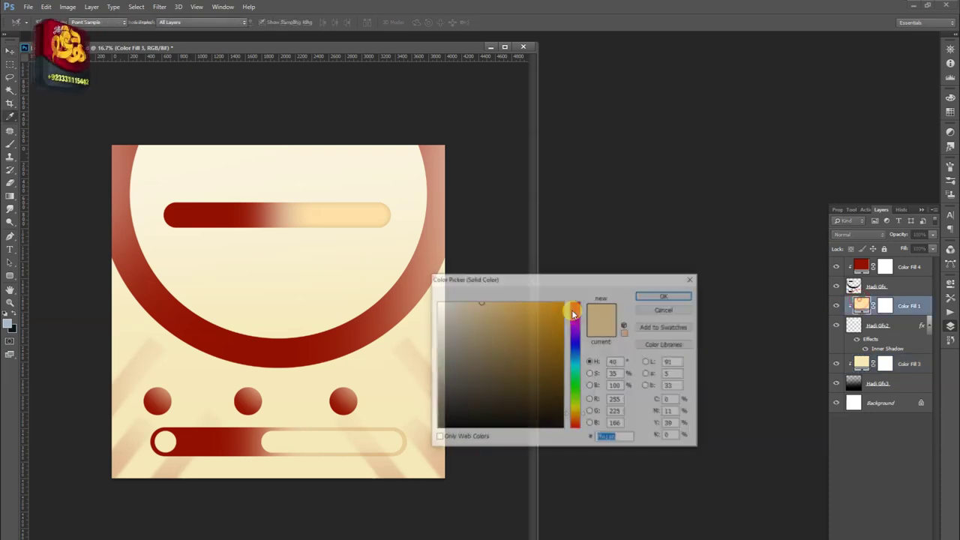
pyautogui.click(441, 341)
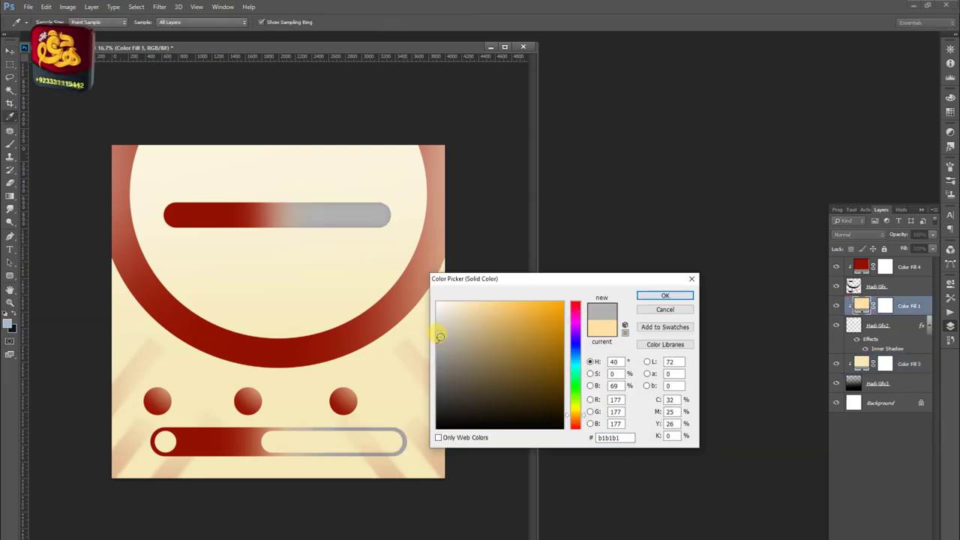
pyautogui.click(656, 296)
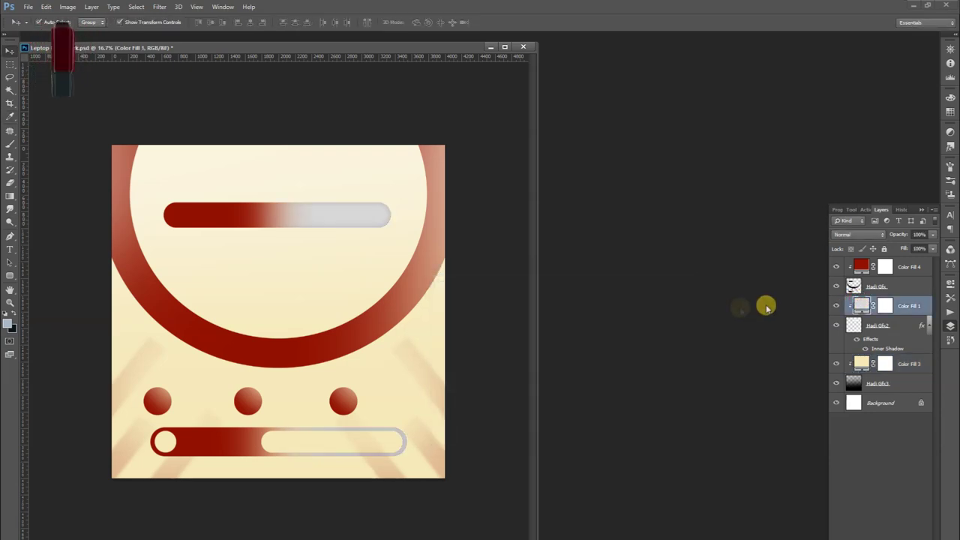
# Step: Set Color Fill 4 to bright red #c30900 for the ring, dots and bars
pyautogui.doubleClick(861, 266)
pyautogui.moveTo(548, 356)
pyautogui.mouseDown()
pyautogui.moveTo(574, 309)
pyautogui.moveTo(577, 431)
pyautogui.mouseUp()
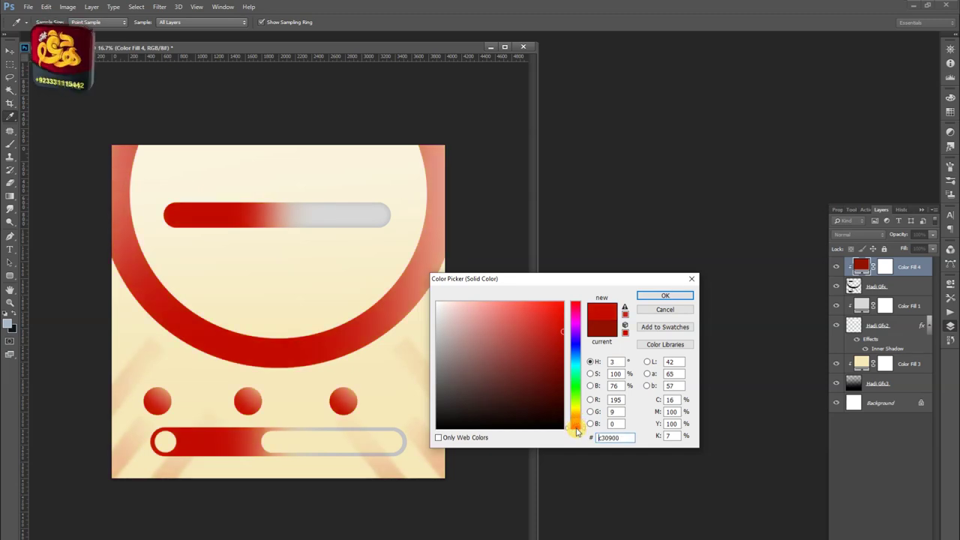
pyautogui.click(664, 296)
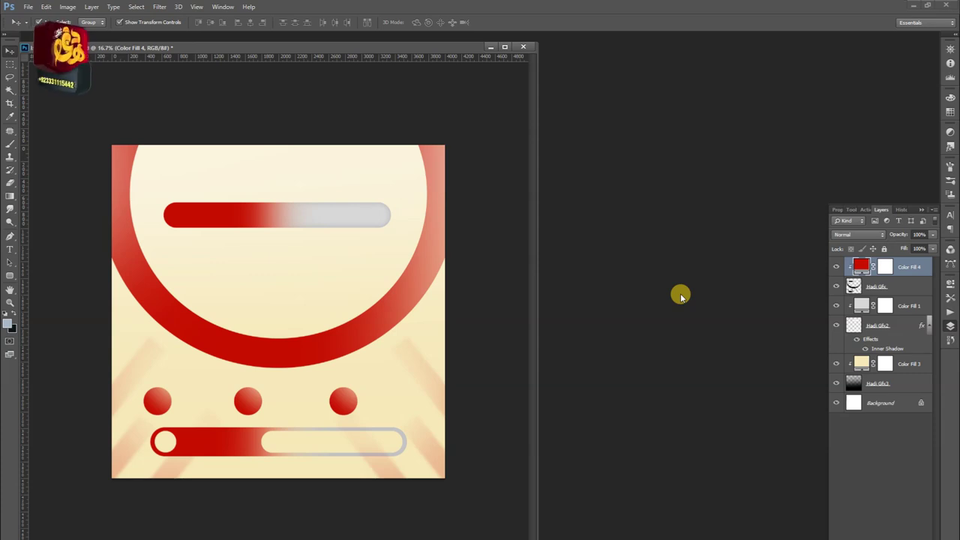